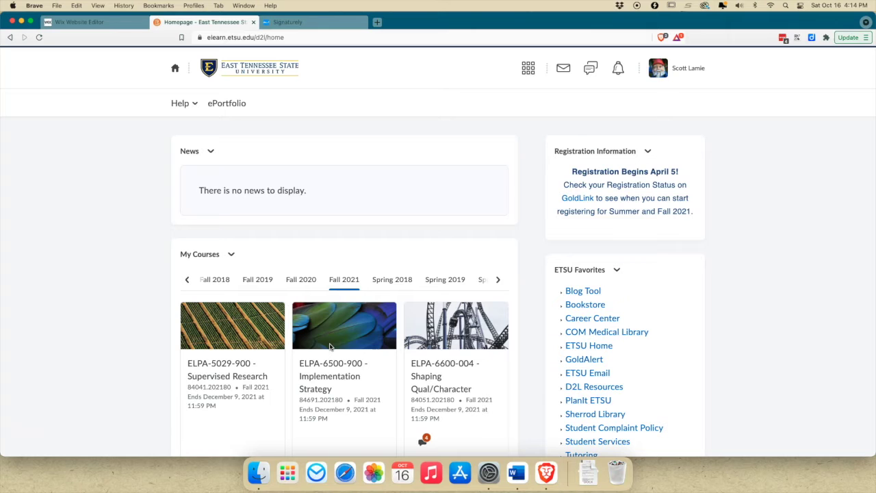
- Show all semesters, filter to _ADMN Sem (ASEM), and open ADMN-0005-590 - ELPA Cohort 201
click(187, 279)
click(186, 280)
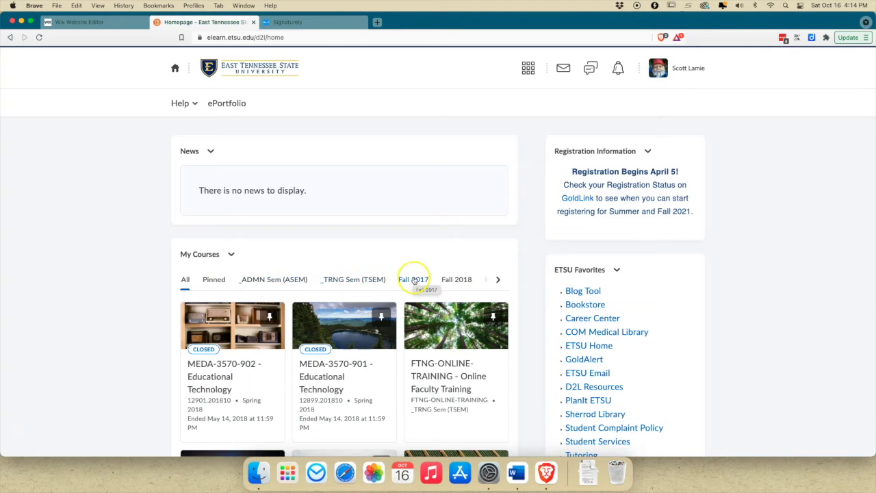
click(274, 281)
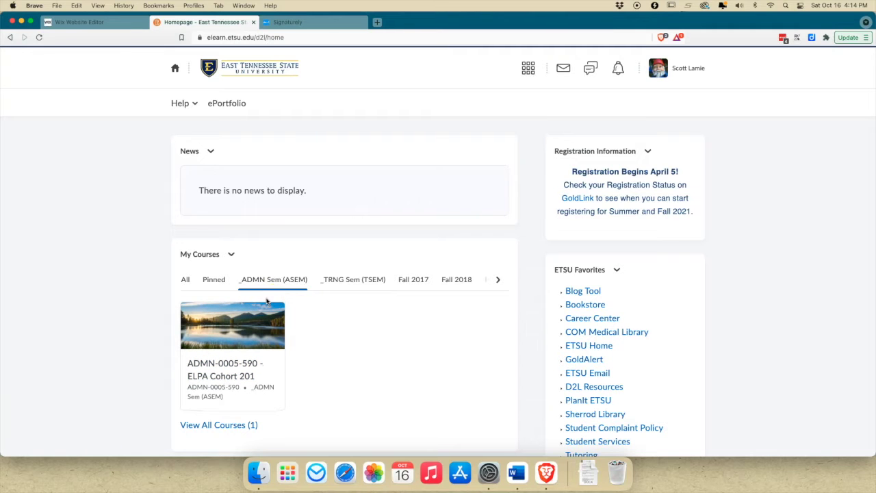
click(221, 376)
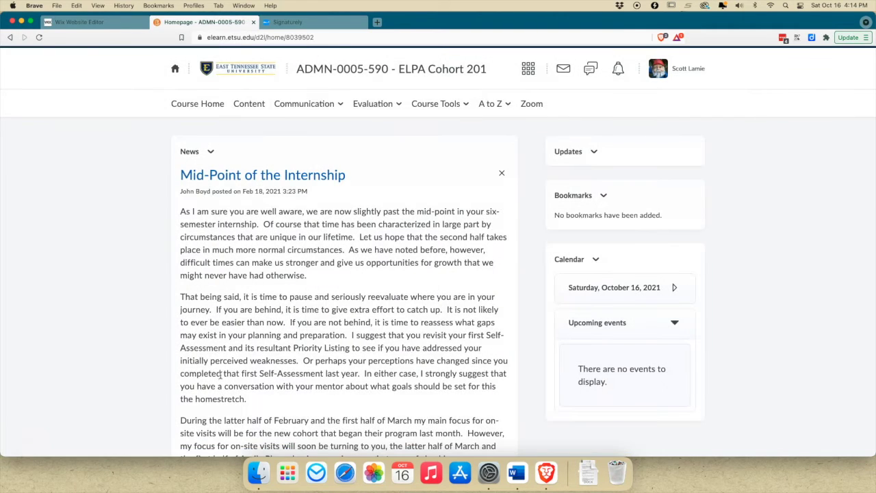
- Dismiss all four news items from the course home page
click(502, 174)
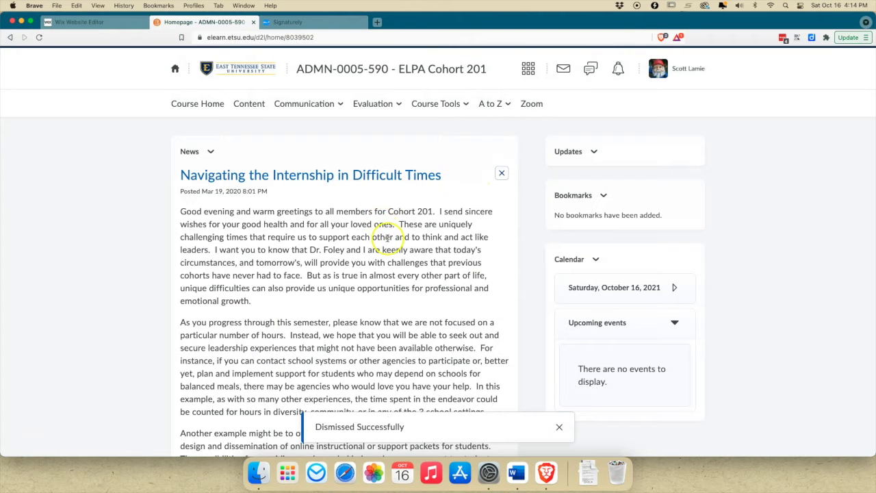
click(502, 173)
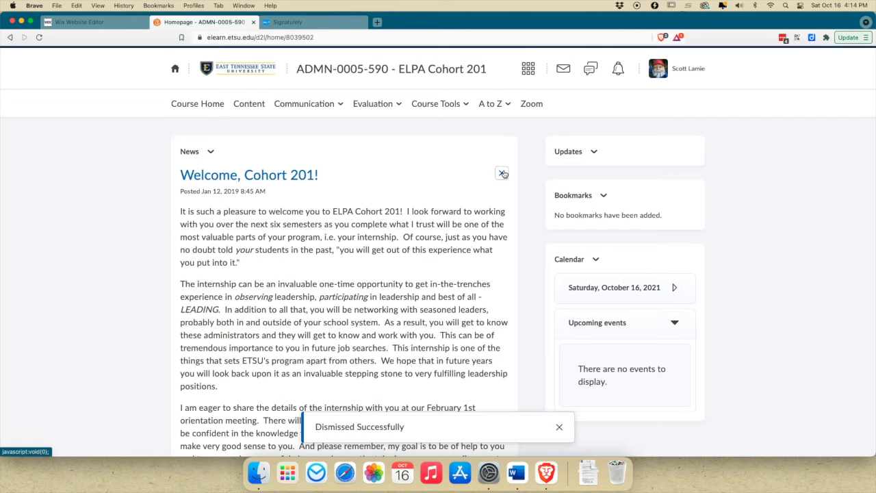
click(503, 173)
click(502, 173)
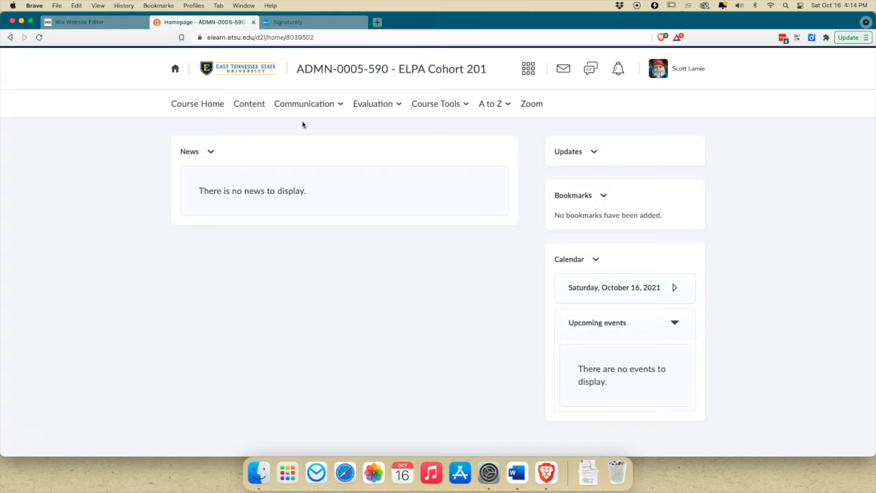
- Go to Content's Table of Contents and open the Complete at the Beginning of Your Internship module
click(256, 106)
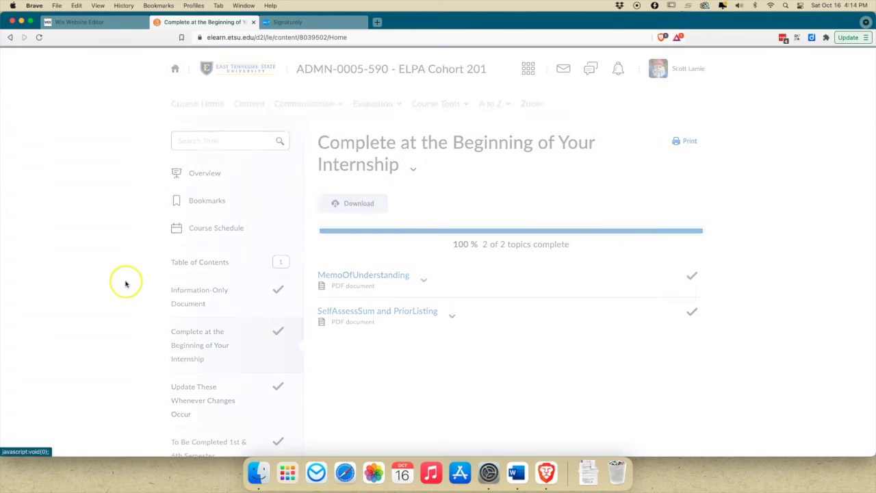
click(201, 263)
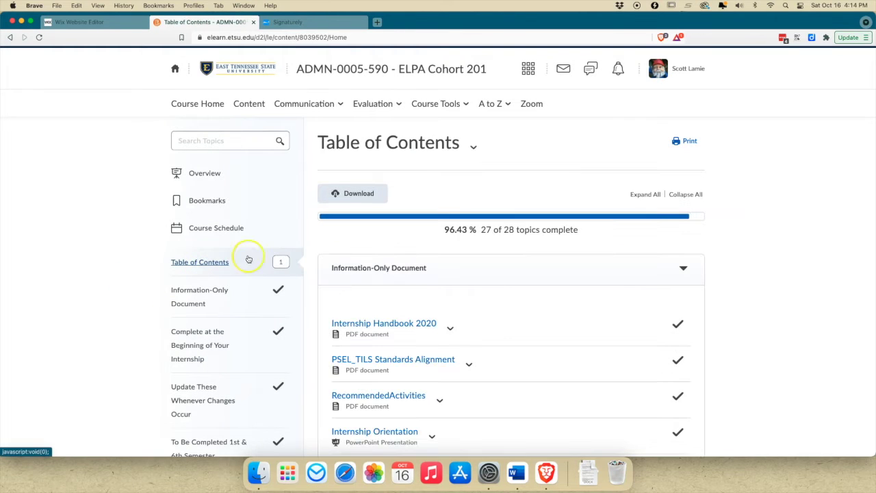
scroll(352, 253, down, 2)
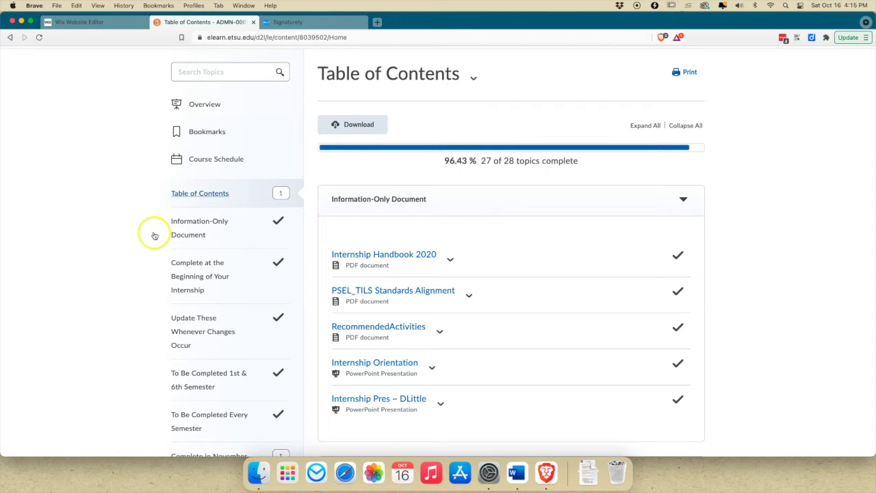
scroll(193, 226, down, 2)
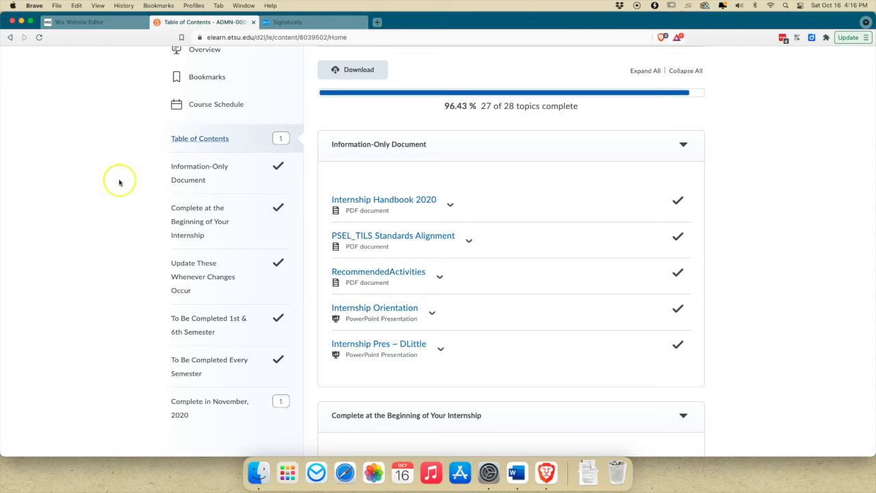
click(180, 207)
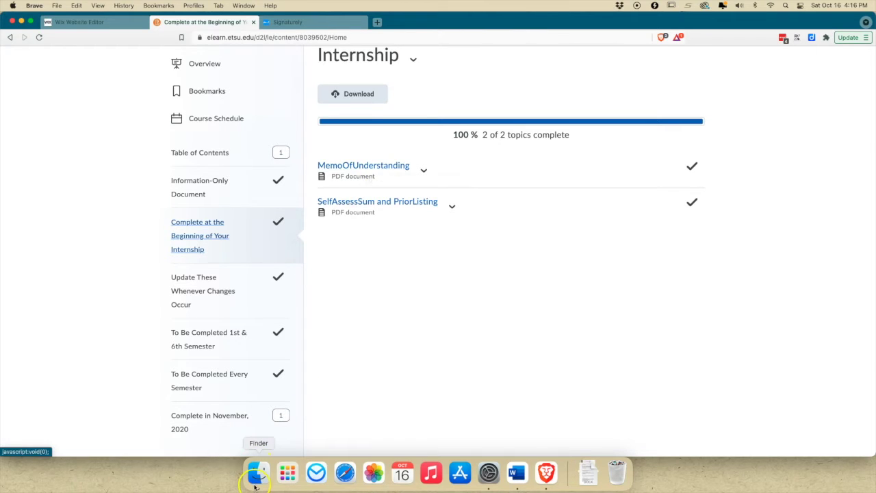
- Open a Finder window and navigate to Documents > ELPA
click(258, 473)
click(257, 104)
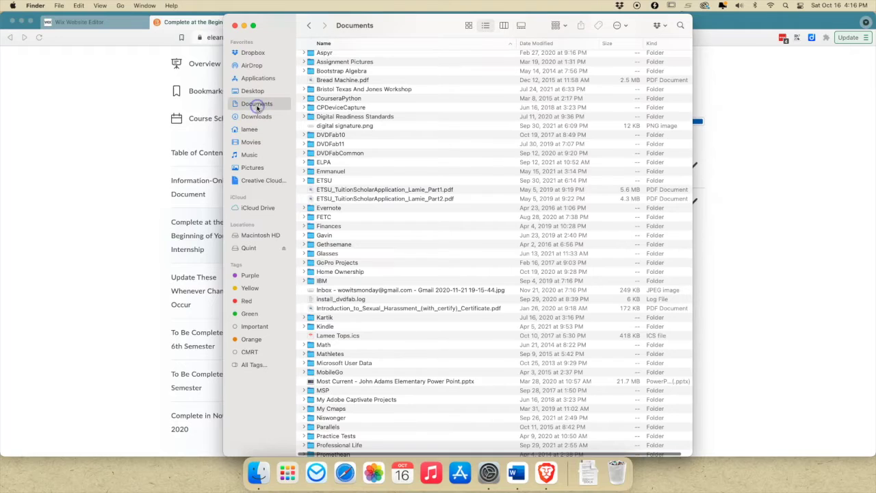
click(326, 159)
double_click(326, 159)
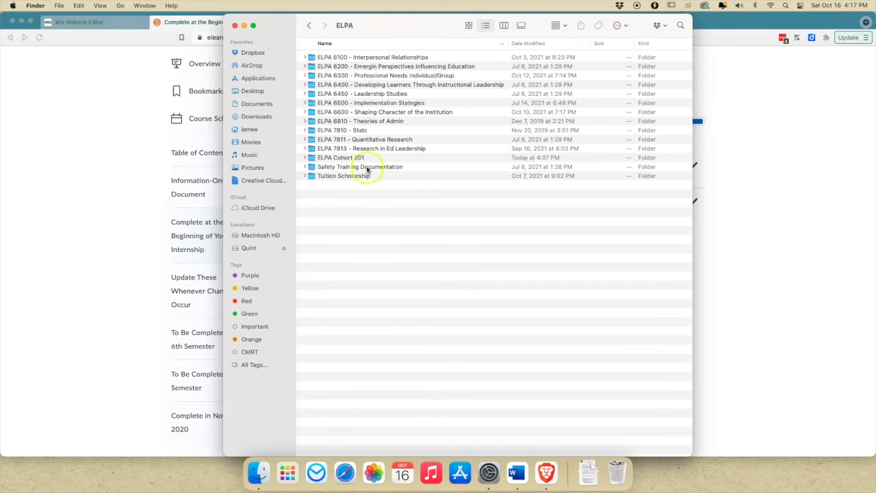
- Minimize Finder, open MemoOfUnderstanding, and scroll down to its signature lines
click(245, 28)
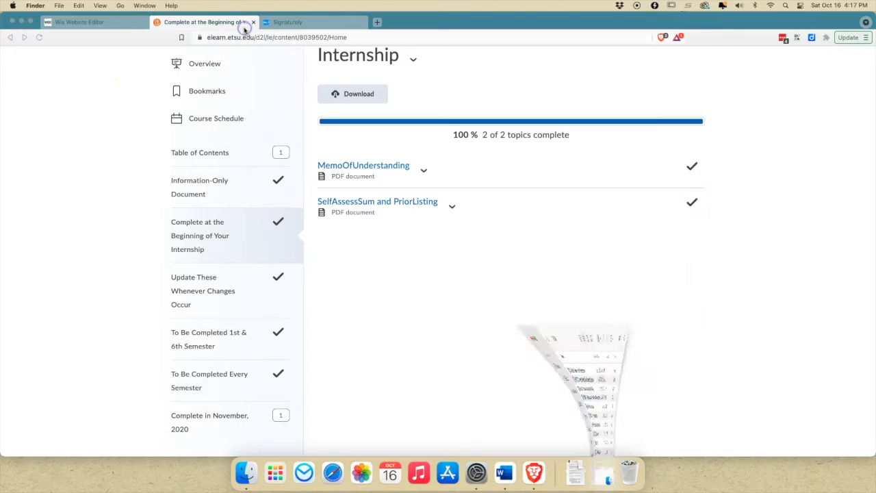
click(393, 167)
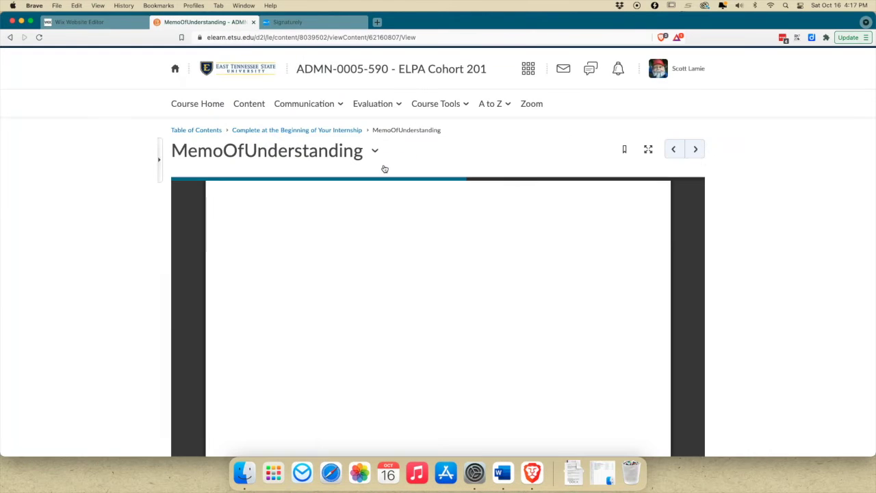
scroll(373, 230, down, 2)
scroll(373, 230, down, 3)
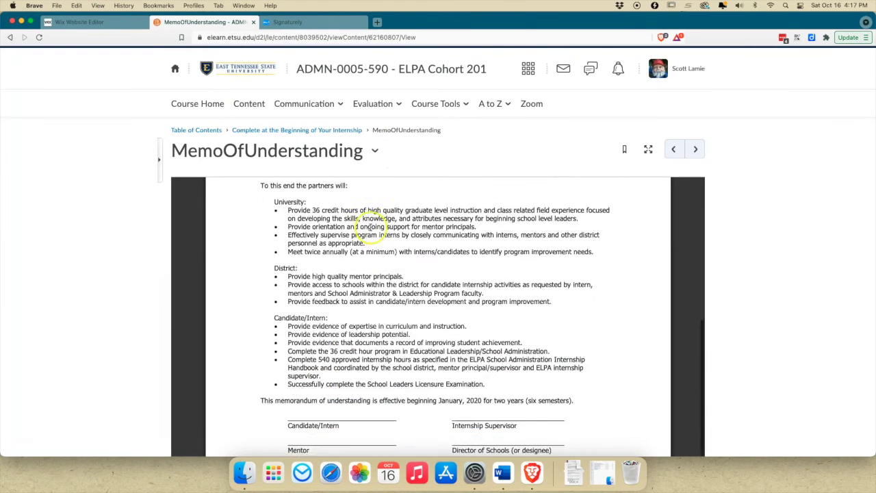
scroll(370, 227, down, 2)
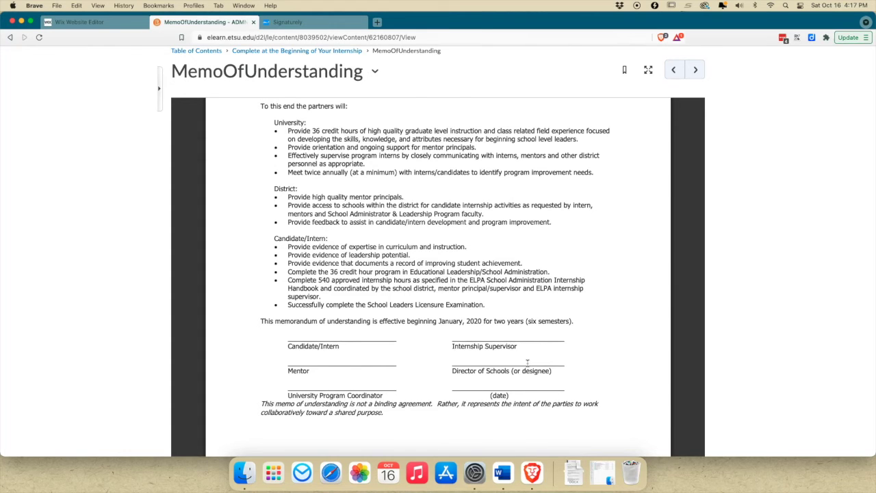
scroll(528, 362, down, 5)
scroll(524, 352, up, 10)
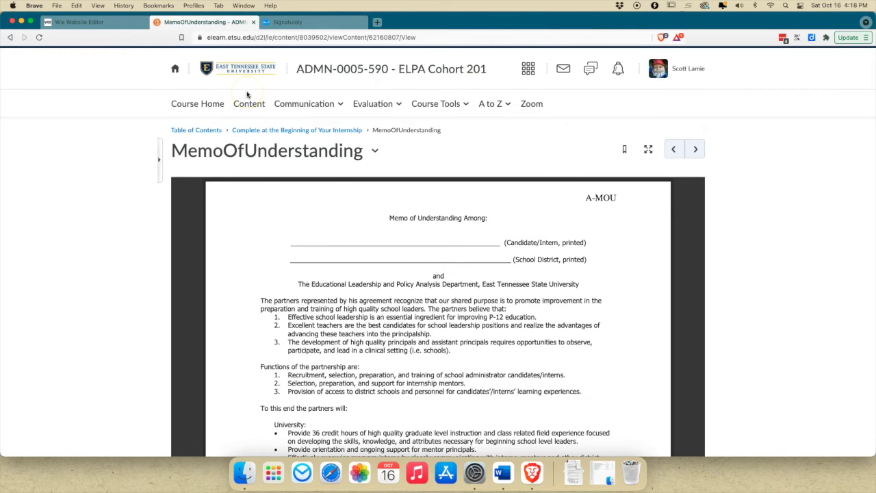
- Switch to Signaturely and log out from the account menu
click(284, 23)
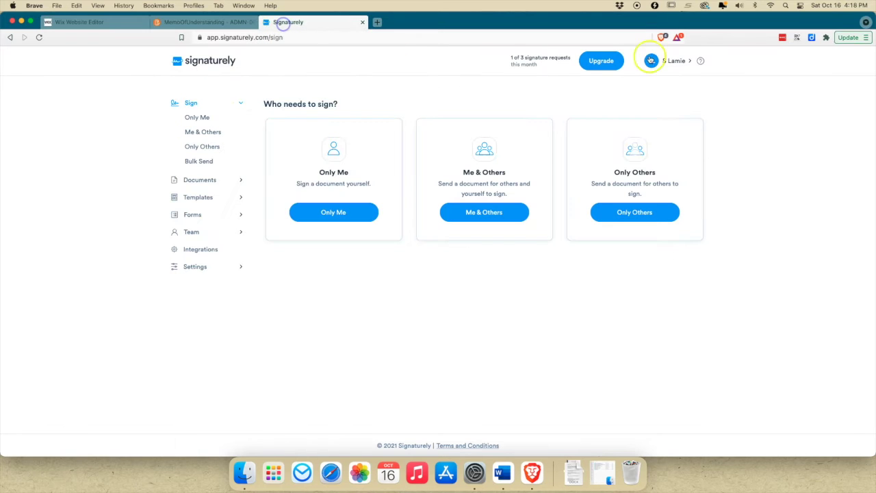
click(676, 60)
click(657, 178)
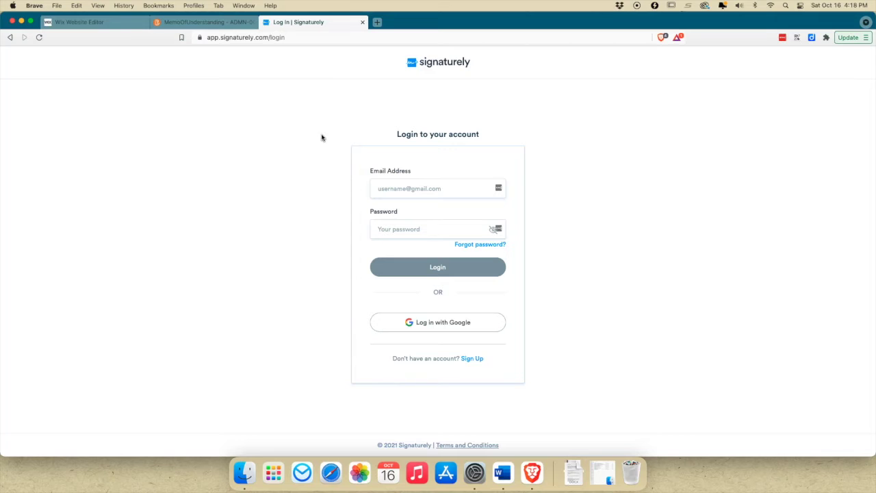
- Log back in with Google, dismiss the error toast, and open Edit Signature settings
click(444, 329)
click(435, 321)
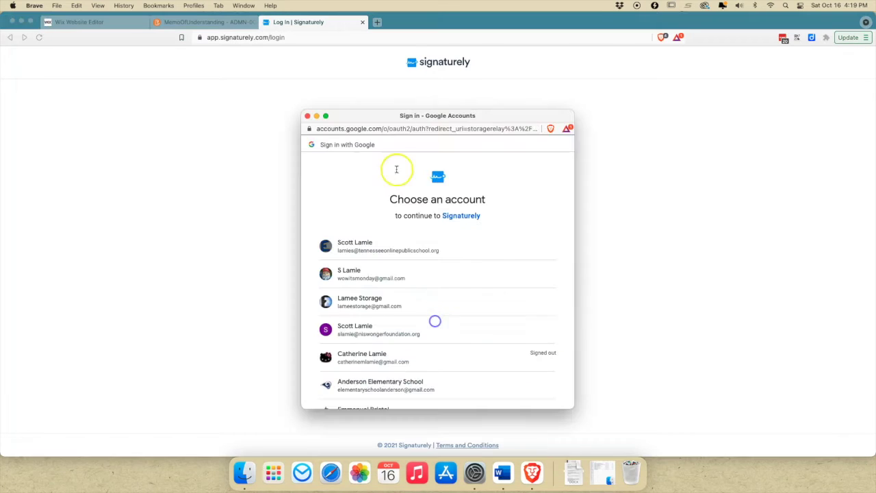
drag(387, 121, 0, 208)
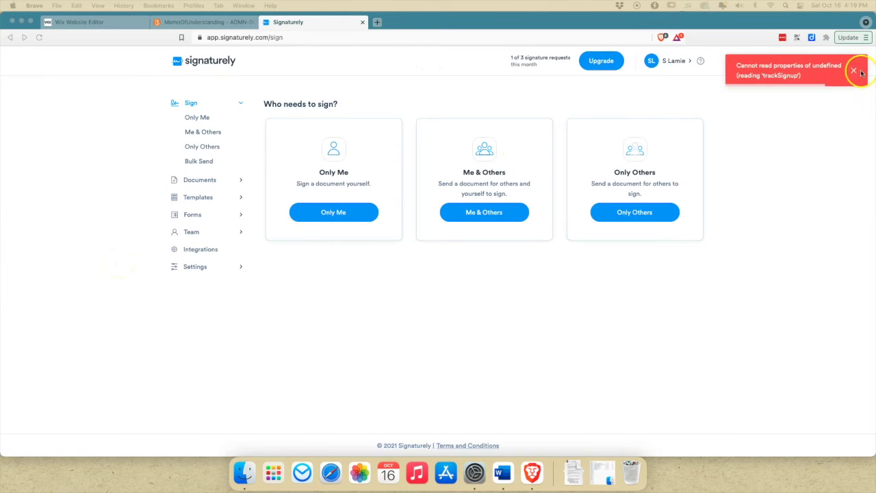
click(857, 72)
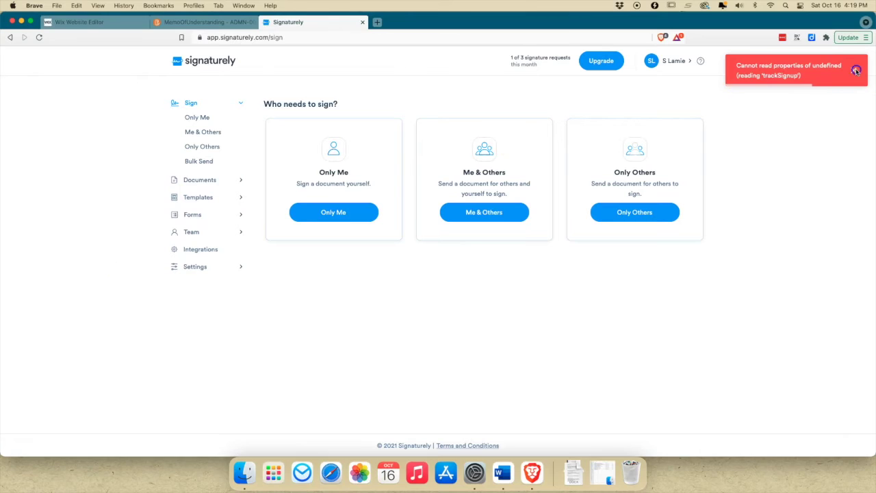
click(669, 62)
click(668, 118)
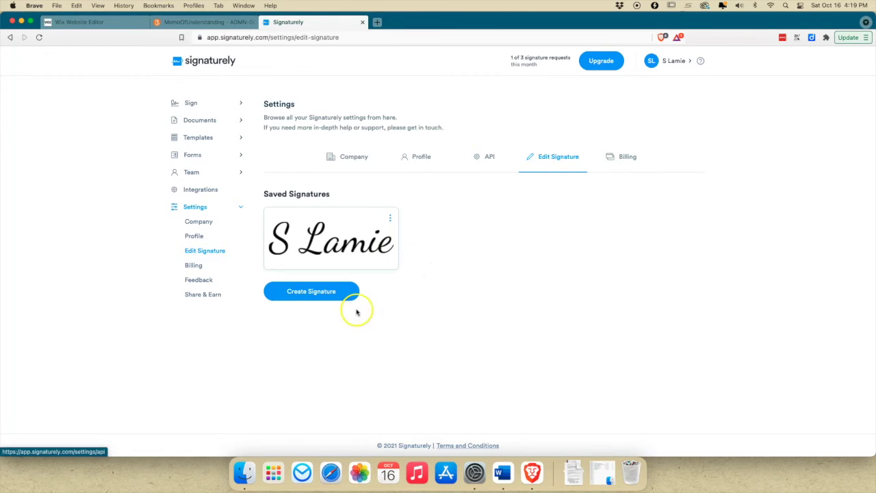
- Start a new signature with the signer's full name, initials, and the Qwigley font
click(309, 298)
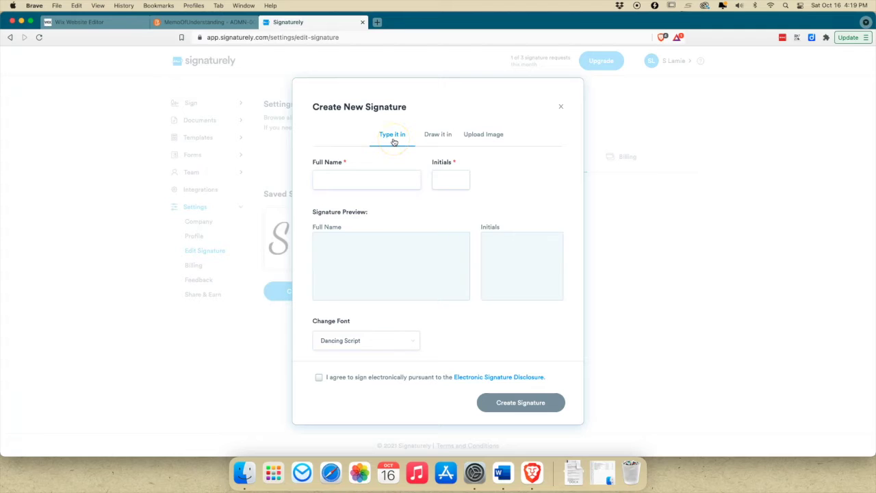
click(346, 181)
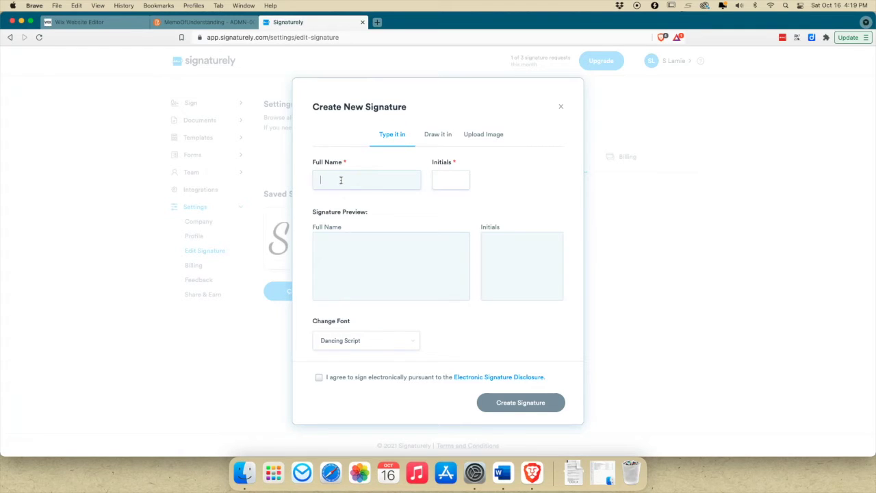
text(George A)
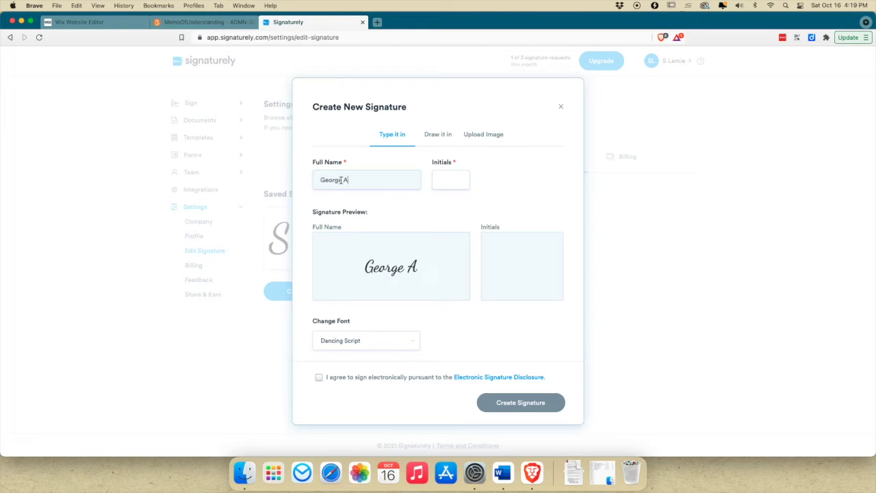
text(nyguy)
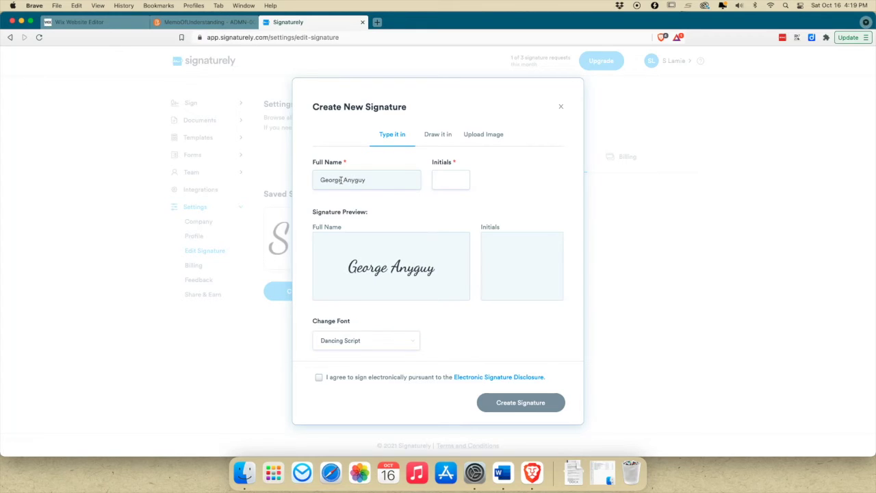
click(440, 180)
text(GA)
click(328, 334)
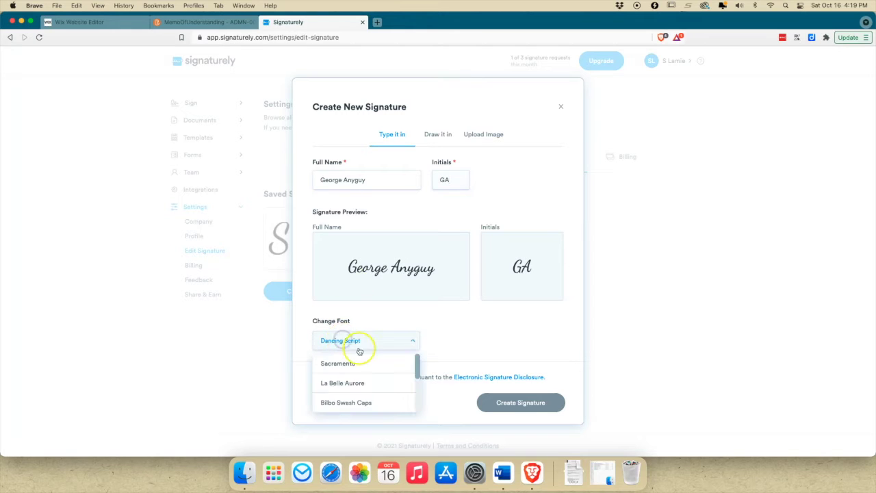
scroll(356, 363, down, 3)
click(350, 381)
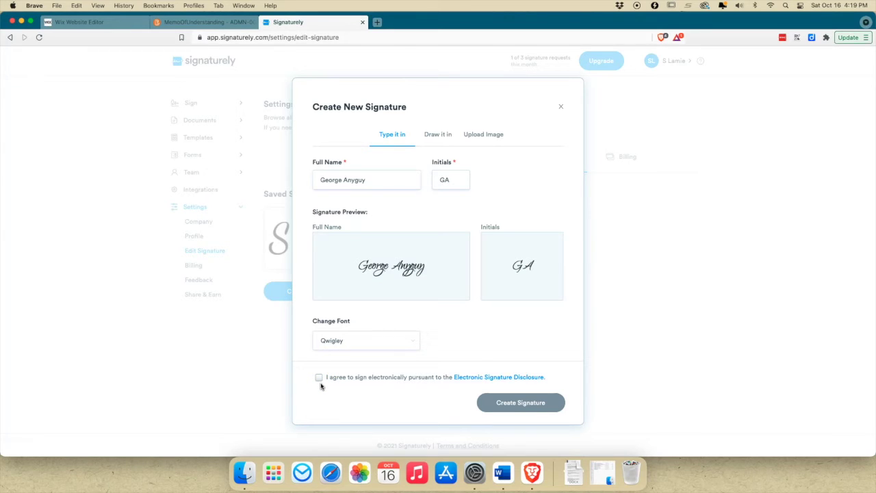
- Look at the Draw and Upload Image options, then close the window without saving
click(435, 134)
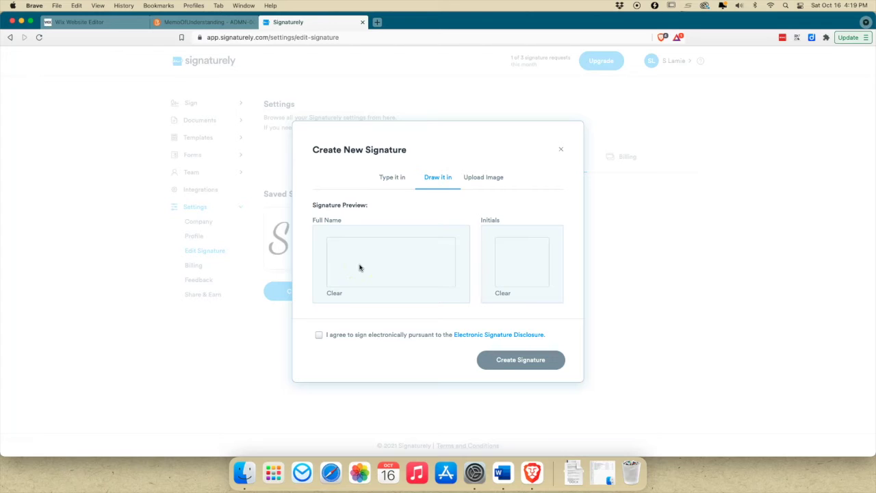
click(476, 180)
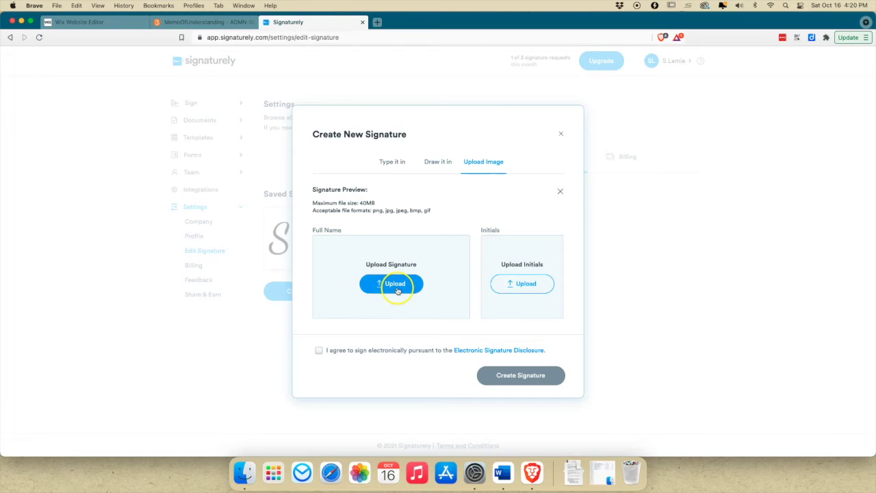
click(527, 288)
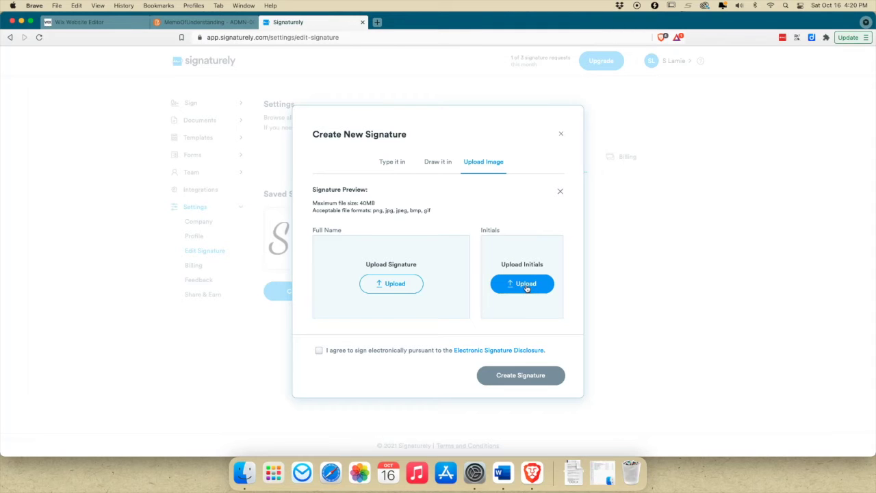
click(562, 134)
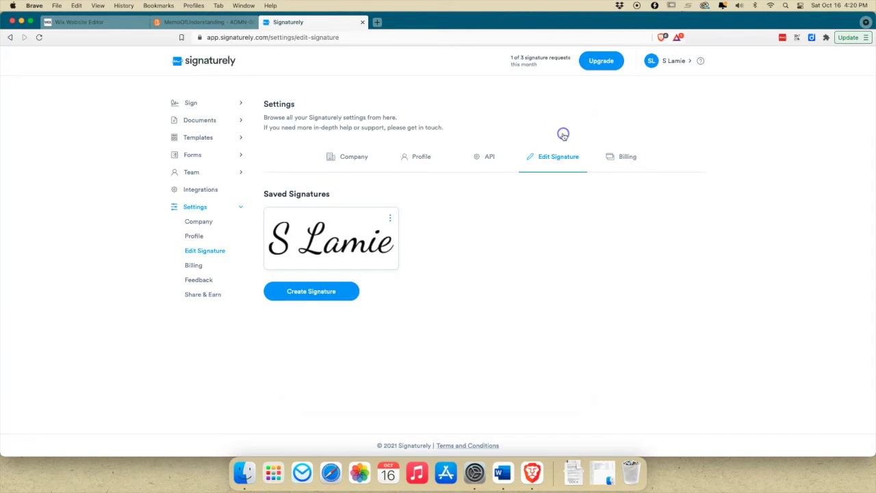
- Choose Sign in the sidebar to start a Me & Others signing request
click(203, 106)
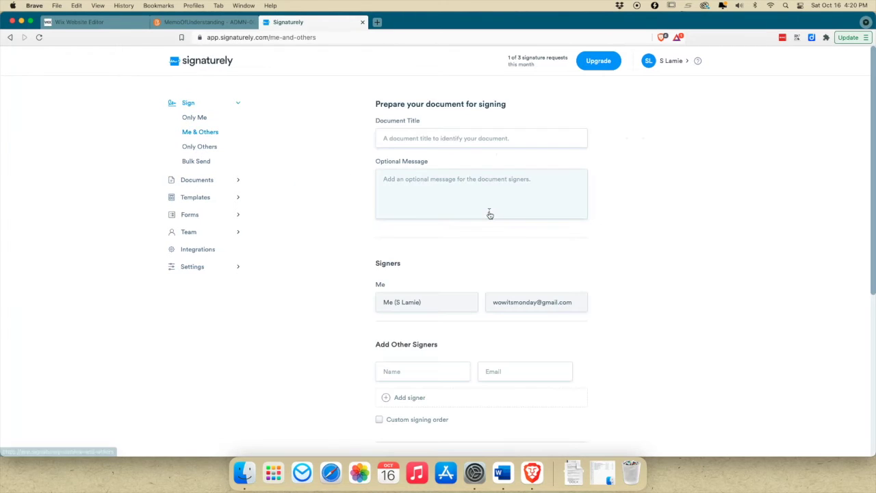
- Enter title 'Memo of Unerrstanding' and message 'Please sign this document so that we can begin this amsazing experience'
click(384, 136)
text(Memo of Une)
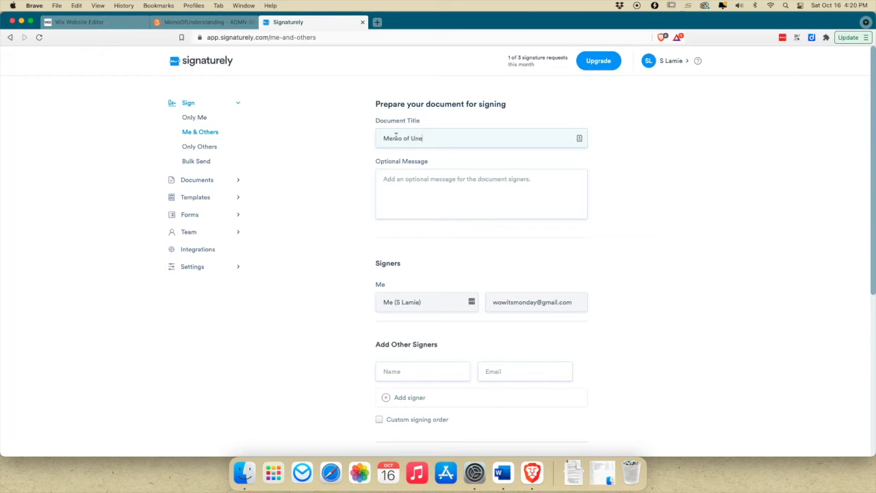
text(rrstanding)
click(363, 168)
click(414, 181)
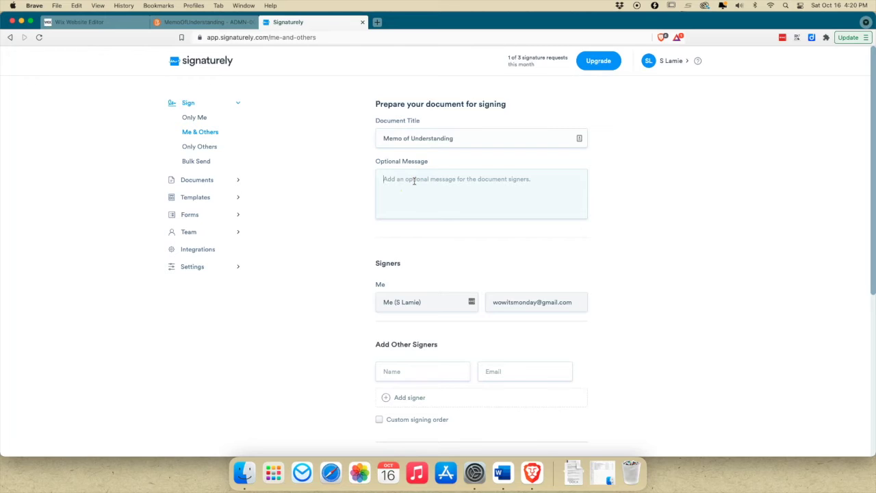
text(Please si)
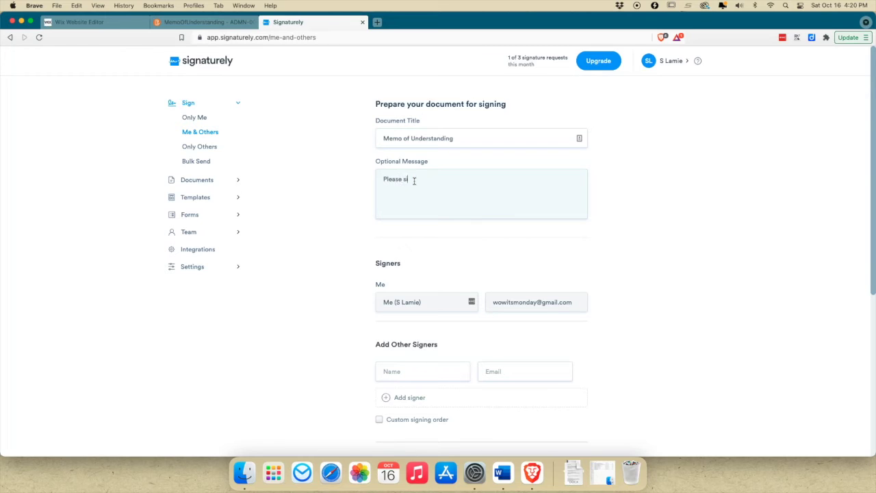
text(gn this document so that we can begin this ams)
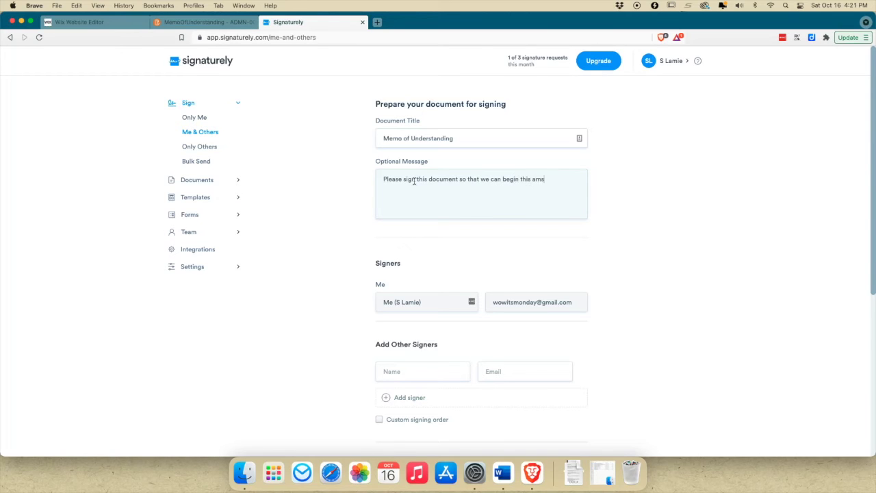
key(BackSpace)
text(azing experience)
- End the message with a period, add the first signer's name and pasted e-mail, then add a second row
text(.)
scroll(323, 229, down, 3)
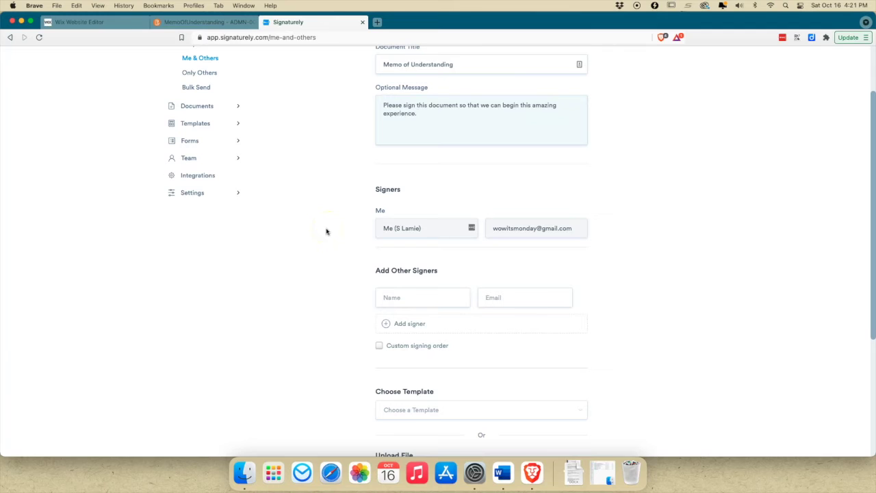
click(388, 294)
text(Dr)
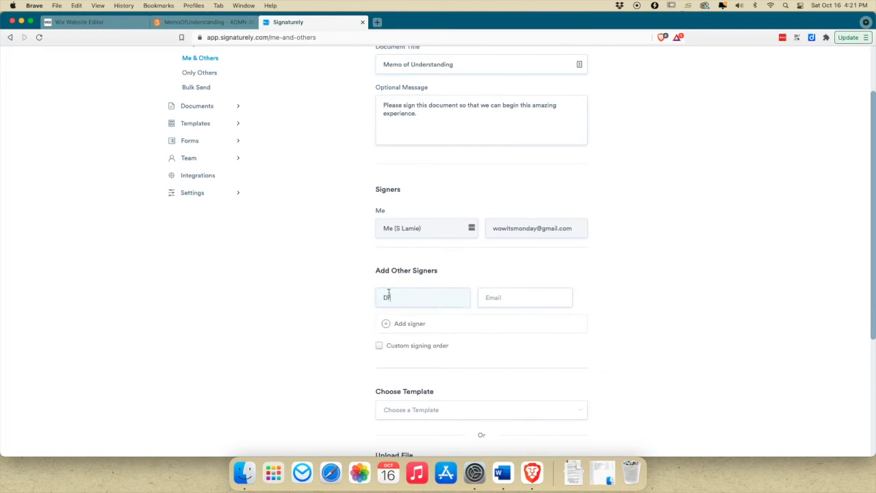
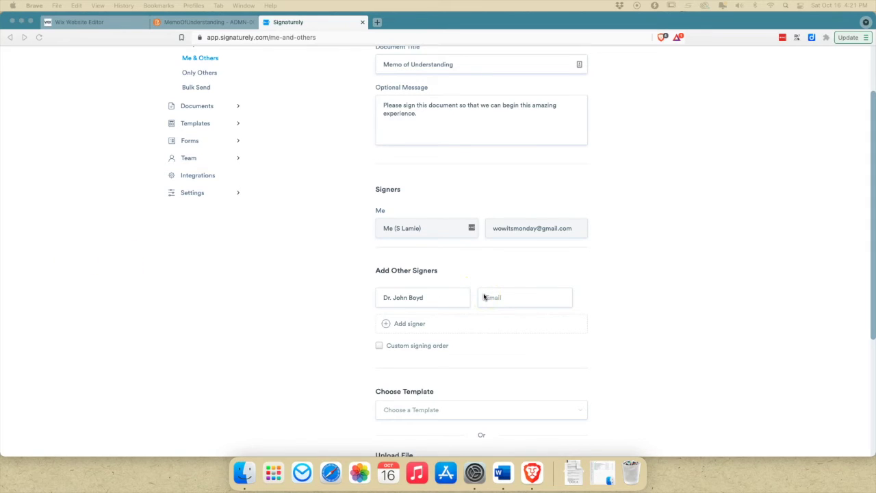
click(484, 297)
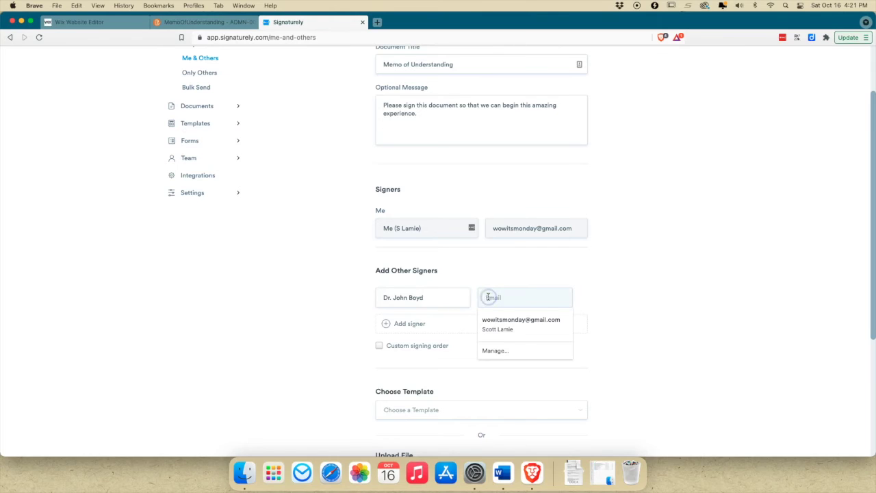
right_click(488, 298)
click(503, 361)
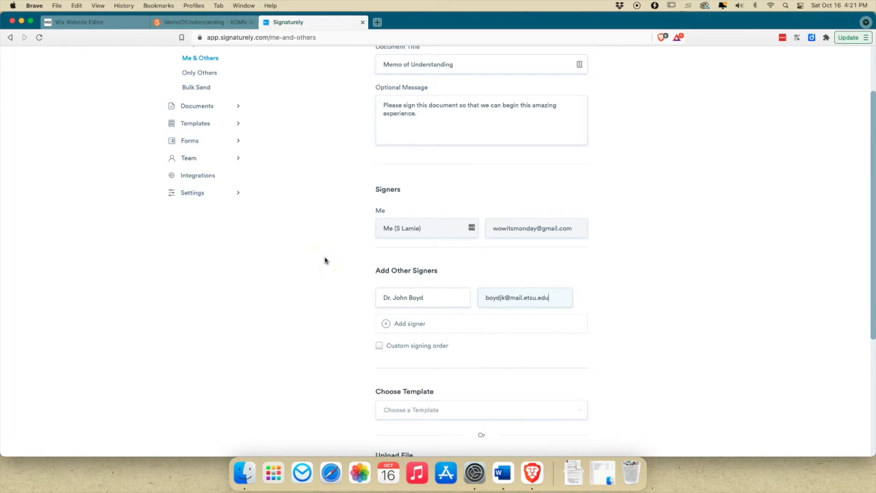
click(382, 323)
click(169, 286)
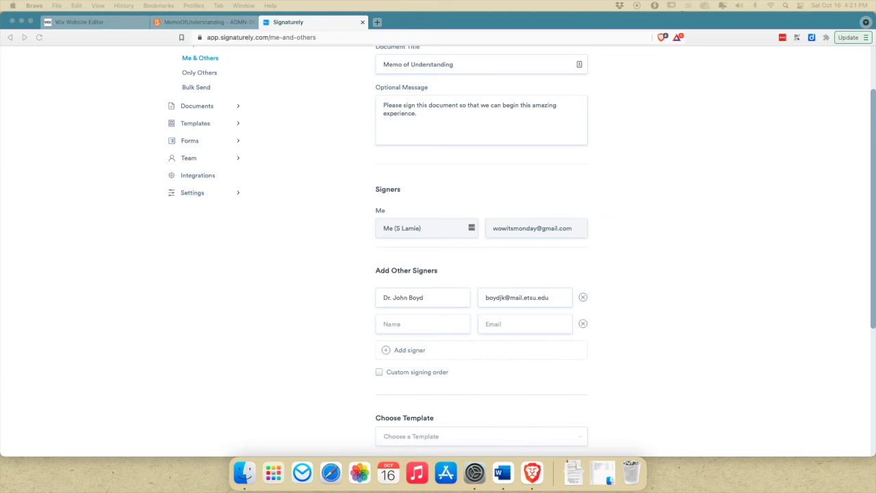
- Paste the second signer's e-mail and type their name
right_click(503, 326)
click(517, 360)
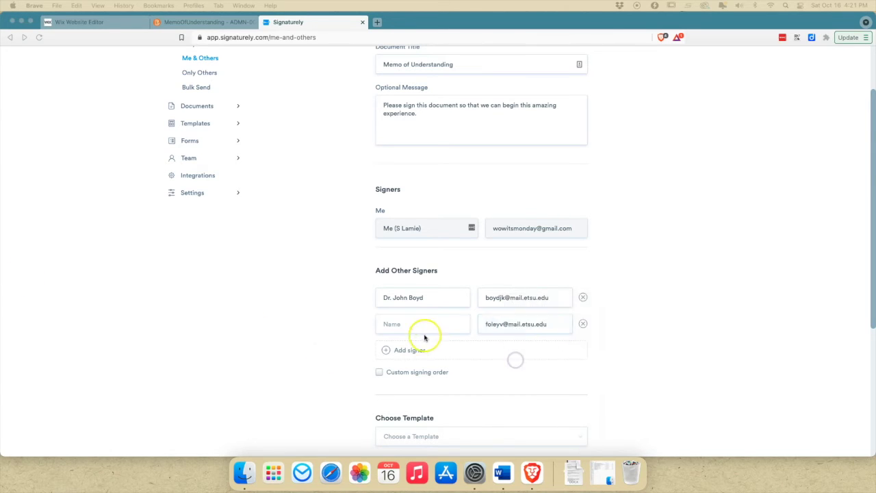
click(411, 324)
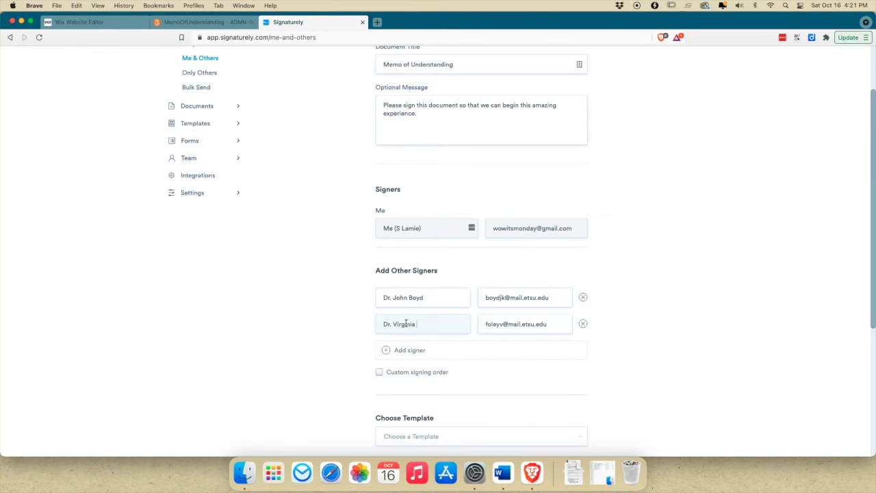
- Add a third signer row with the name and pasted e-mail
click(399, 348)
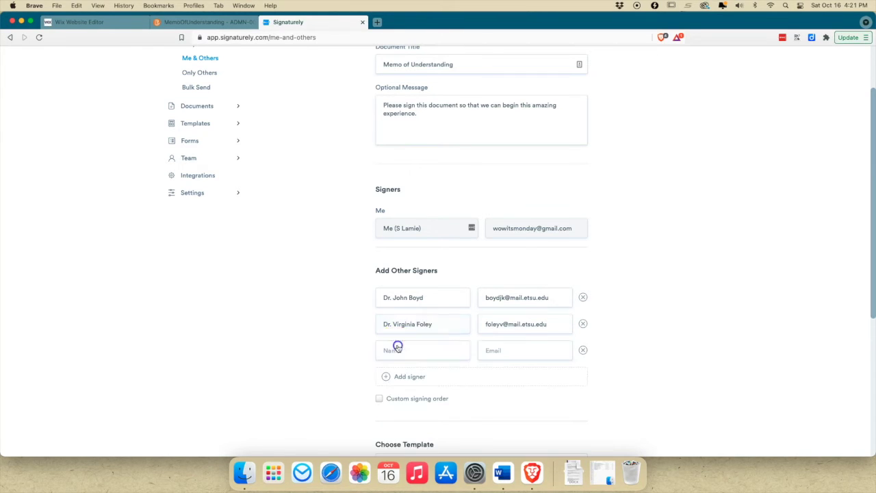
click(396, 347)
click(506, 352)
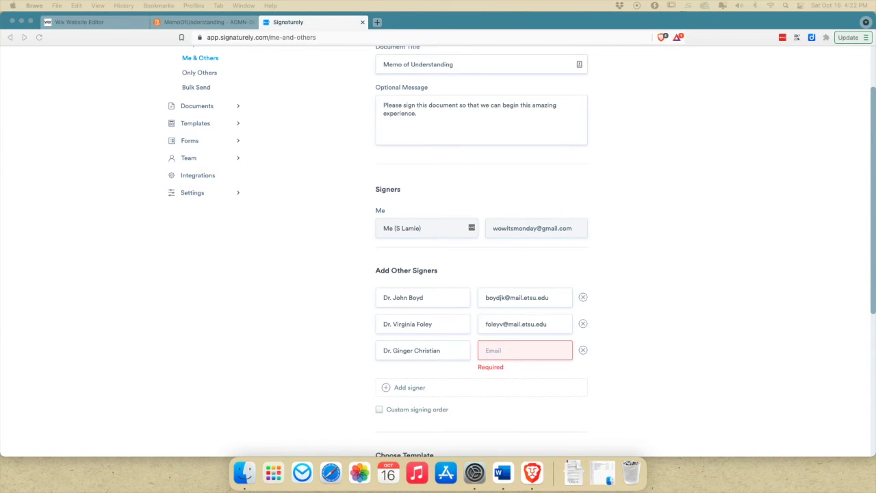
right_click(492, 352)
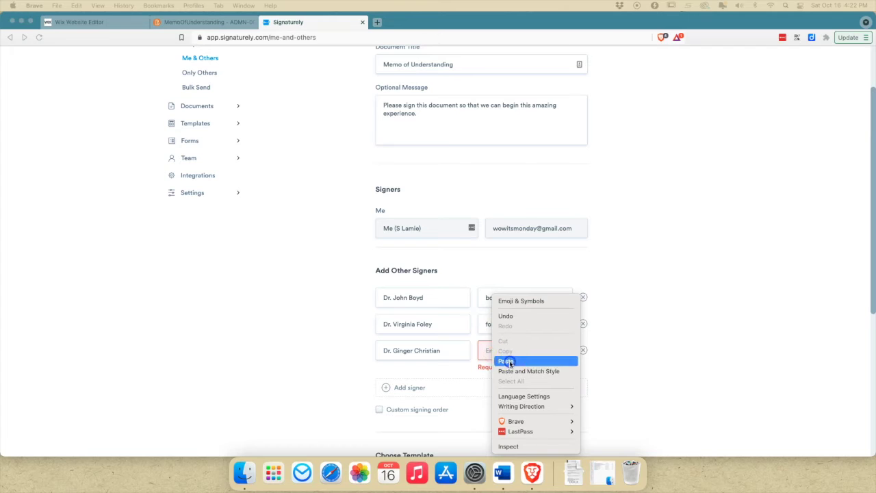
click(508, 361)
- Add a fourth signer row with the name and pasted e-mail
click(408, 374)
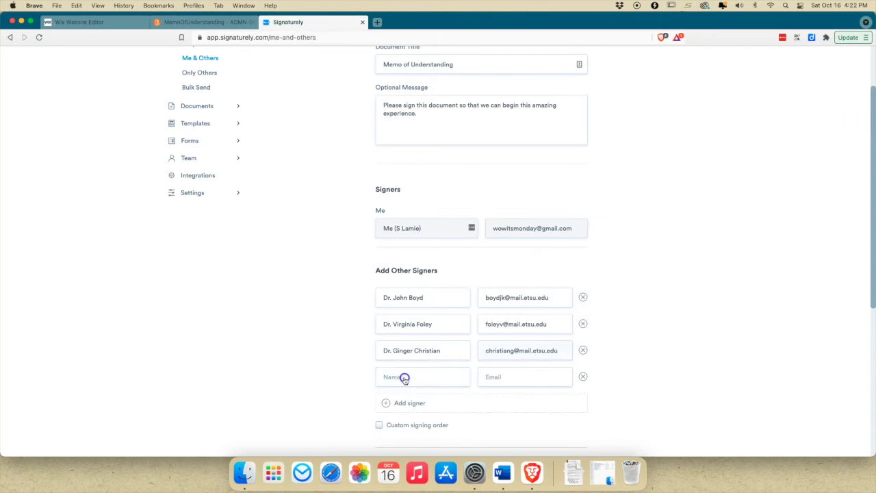
click(405, 378)
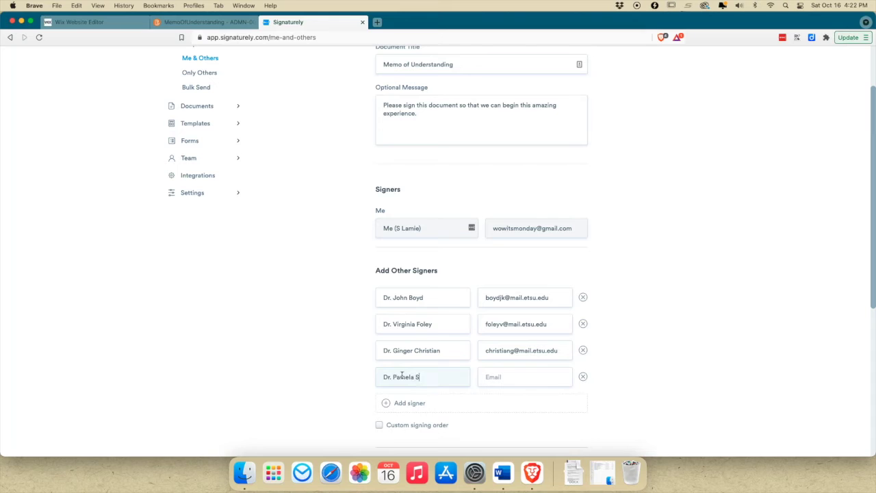
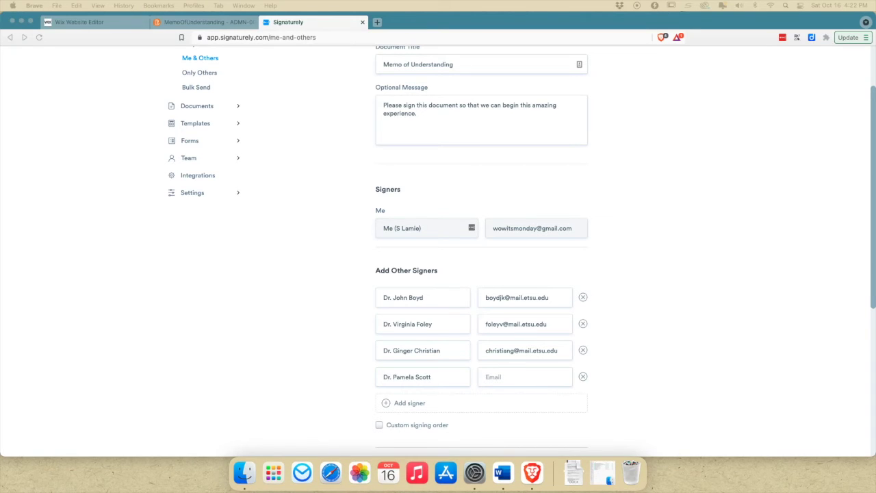
click(508, 378)
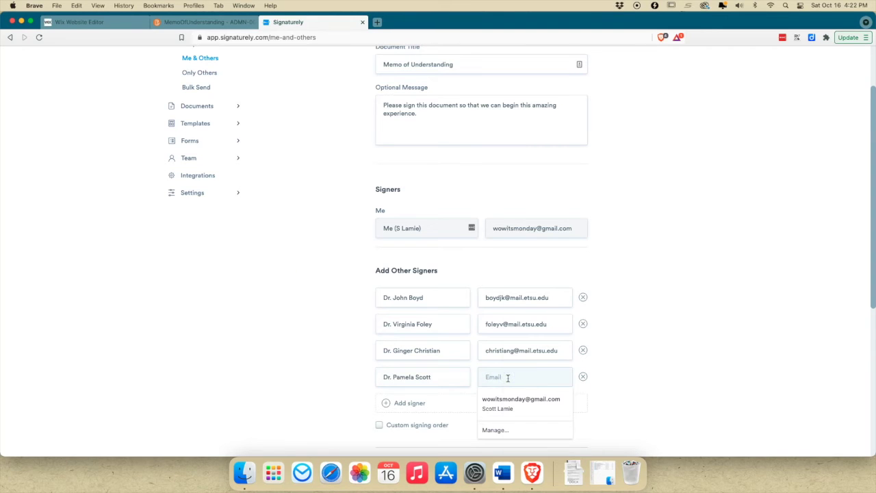
right_click(508, 378)
click(522, 361)
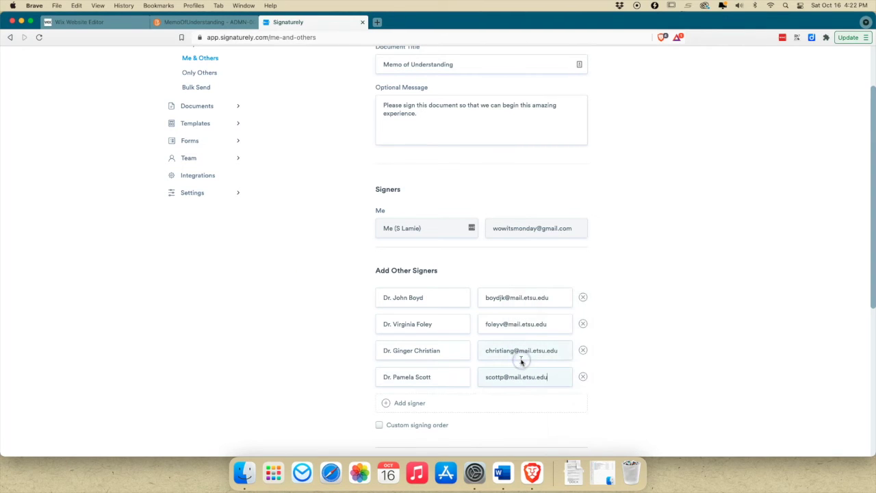
click(323, 320)
- Start the document upload and look through the Downloads folder for the memo file
scroll(322, 321, down, 5)
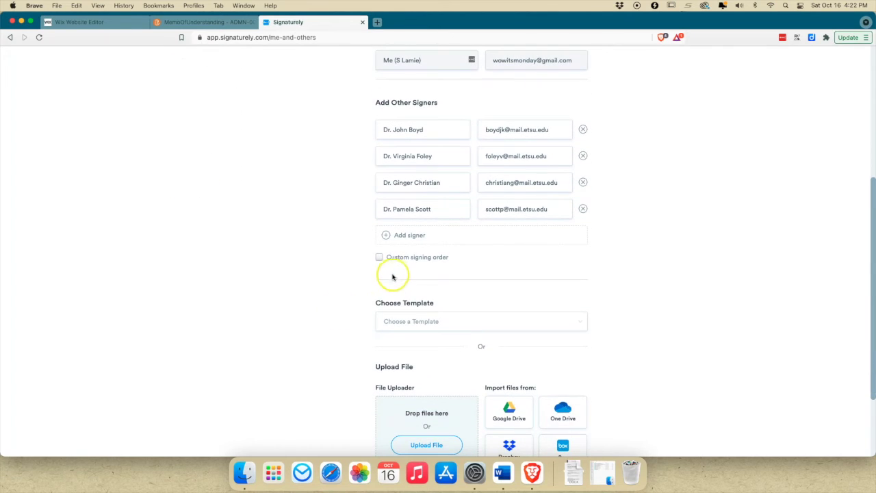
scroll(386, 286, down, 2)
click(418, 343)
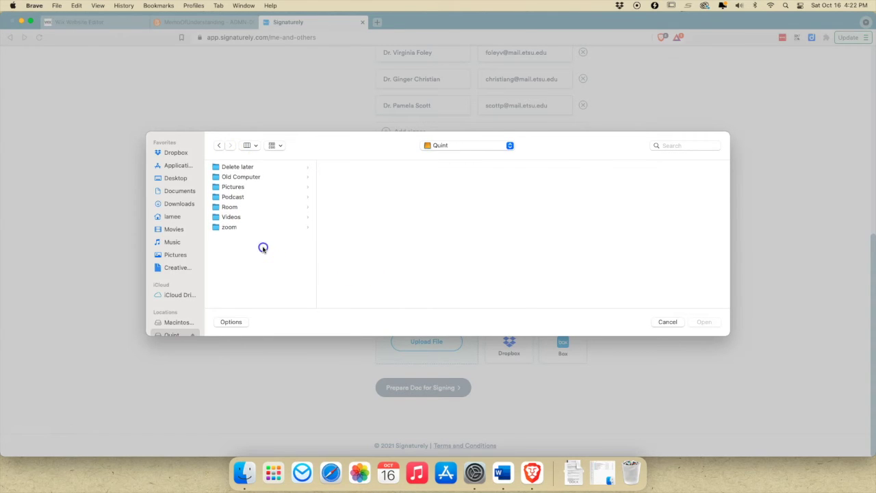
click(193, 204)
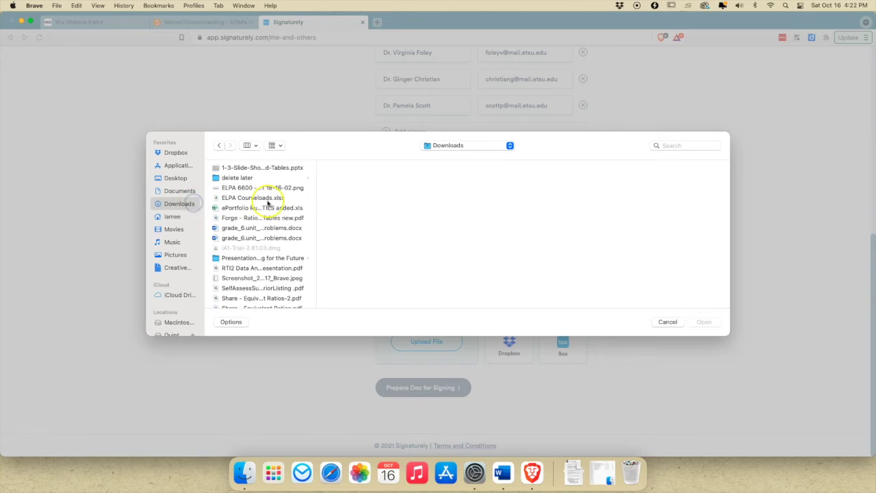
scroll(260, 253, down, 1)
scroll(260, 253, down, 1)
scroll(260, 253, up, 2)
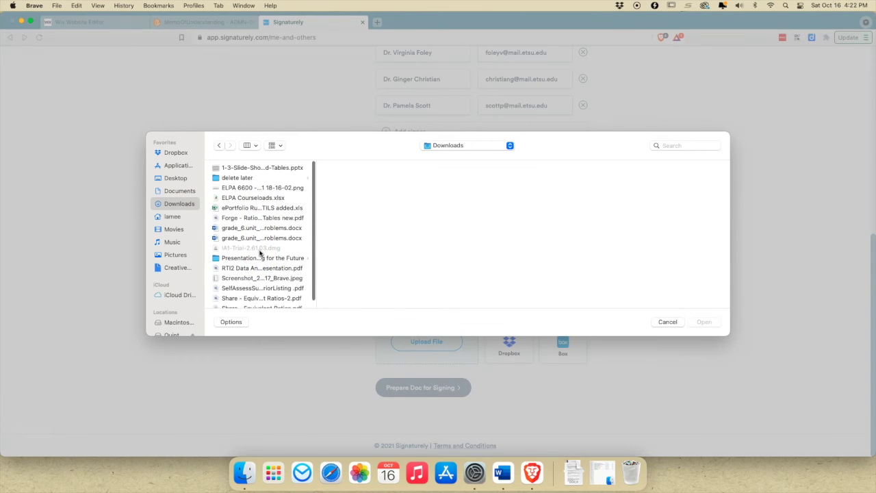
click(248, 231)
- Upload A-MemoOfUnderstanding1 (1).pdf from Documents > ELPA > ELPA Cohort 201
click(167, 191)
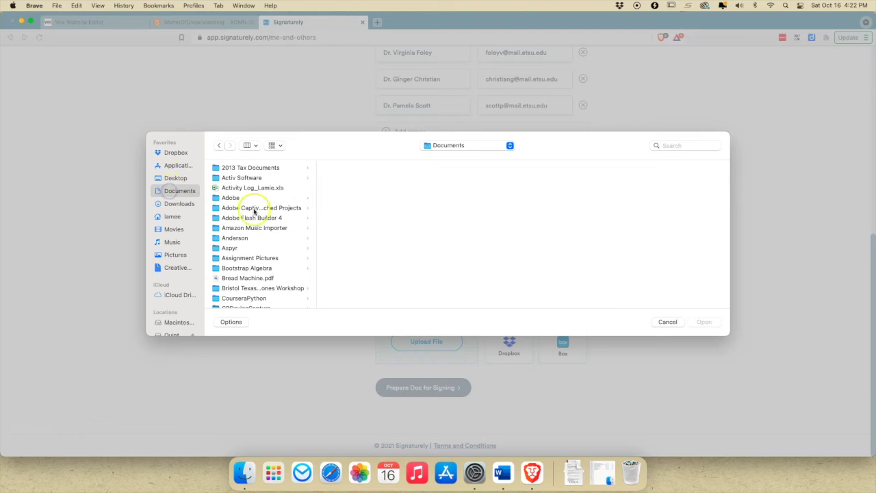
scroll(251, 225, down, 10)
scroll(249, 229, up, 1)
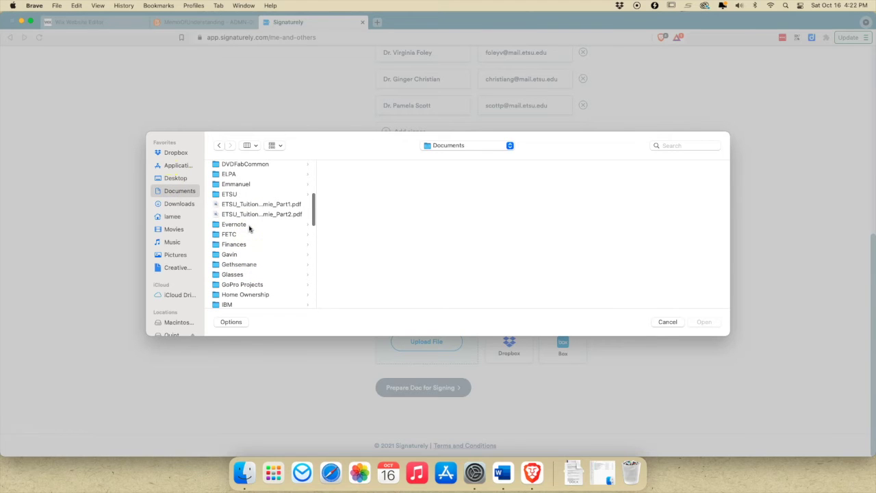
click(234, 174)
click(357, 278)
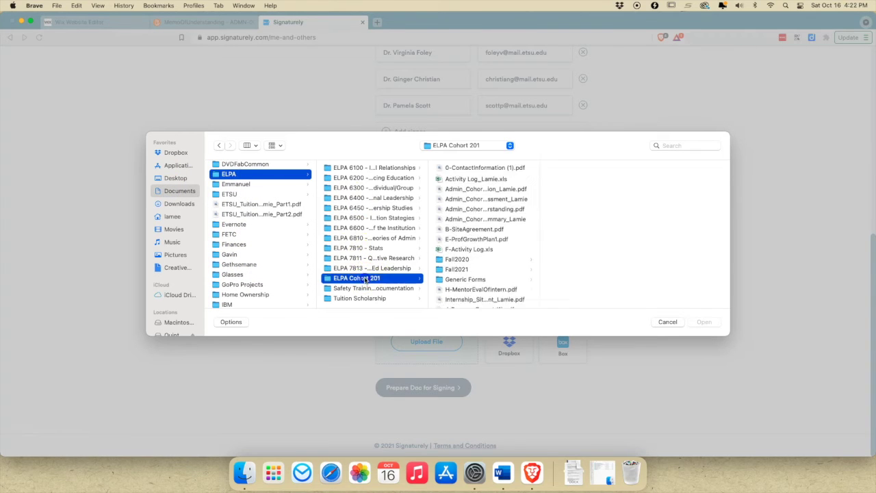
click(475, 177)
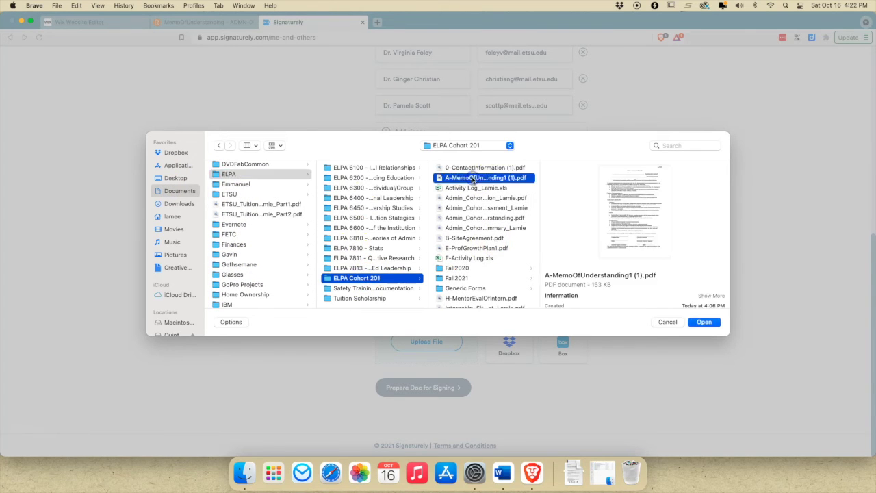
click(705, 323)
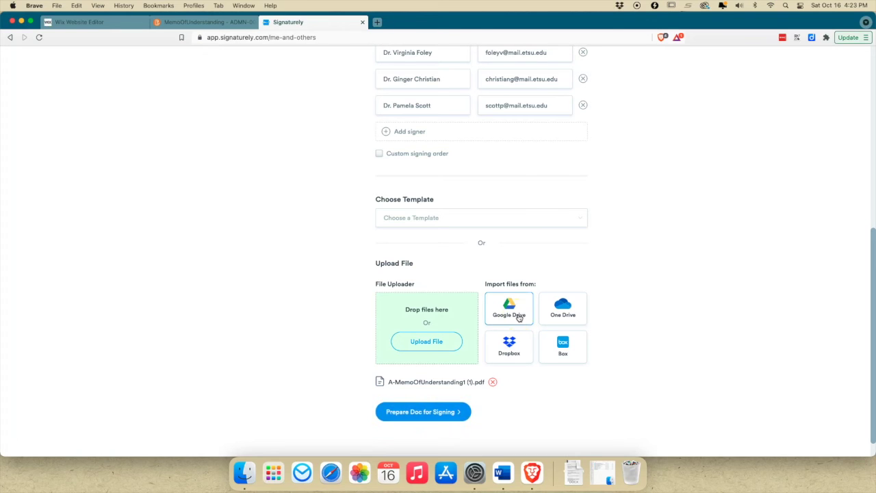
- Prepare the memo for signing and put a Georgia text field on the candidate name line
click(427, 410)
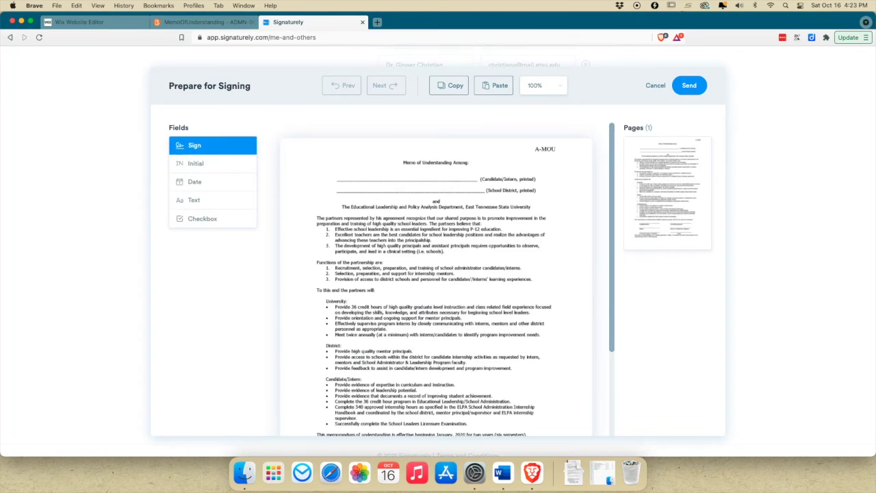
scroll(363, 252, down, 5)
scroll(395, 259, up, 5)
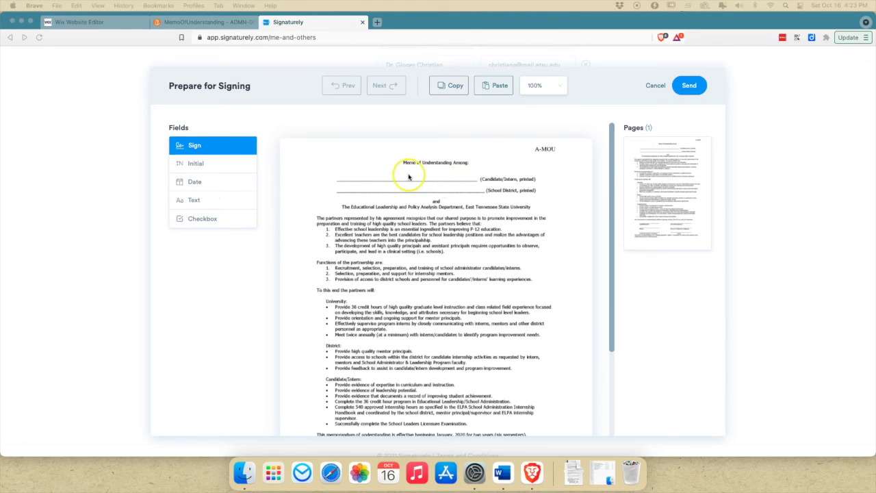
click(194, 201)
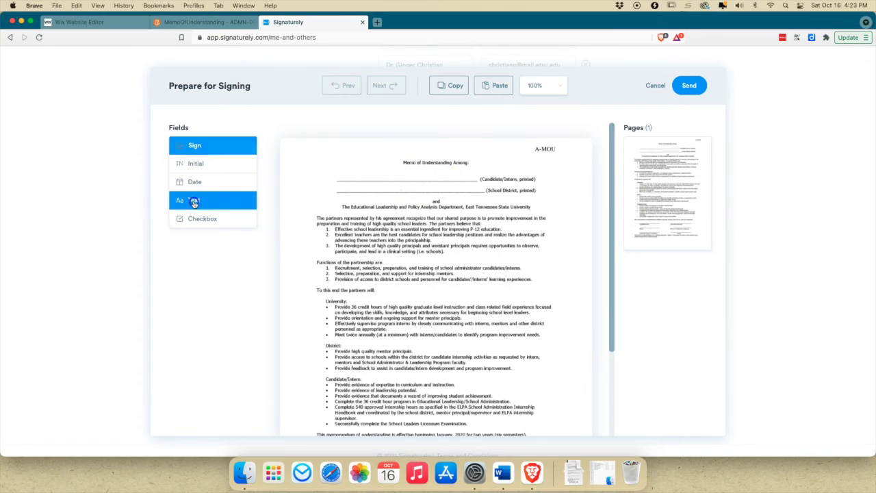
click(353, 176)
drag(359, 177, 352, 174)
click(212, 301)
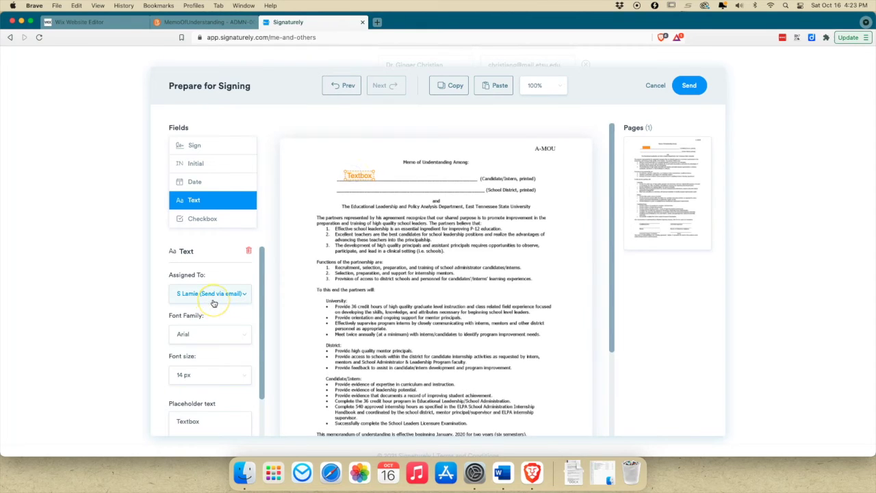
click(209, 335)
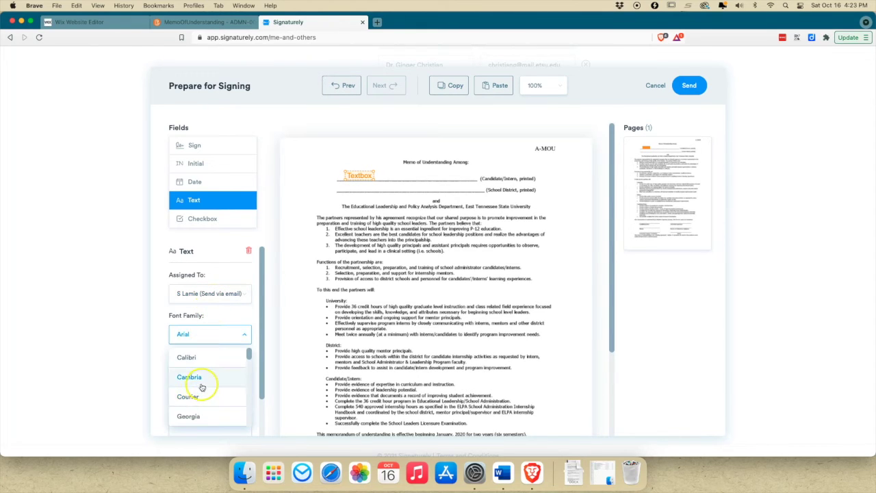
click(192, 388)
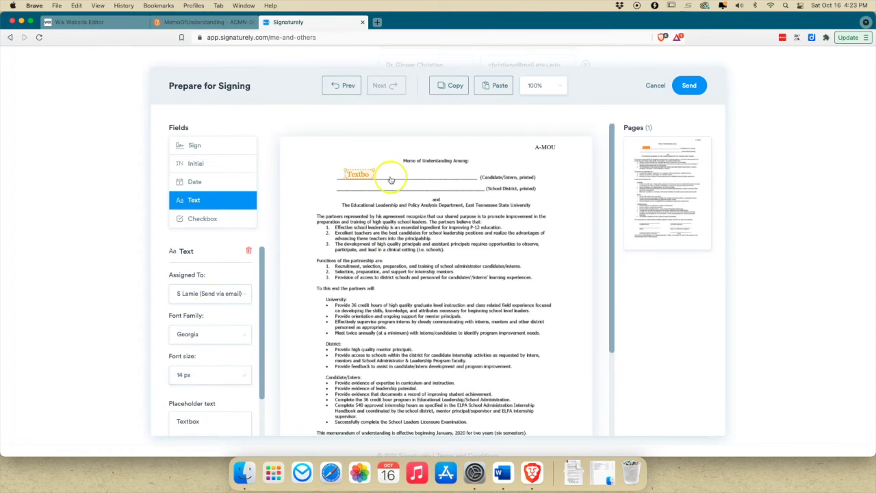
mouse_move(376, 171)
mouse_down()
mouse_move(391, 167)
mouse_move(362, 170)
mouse_move(377, 169)
mouse_up()
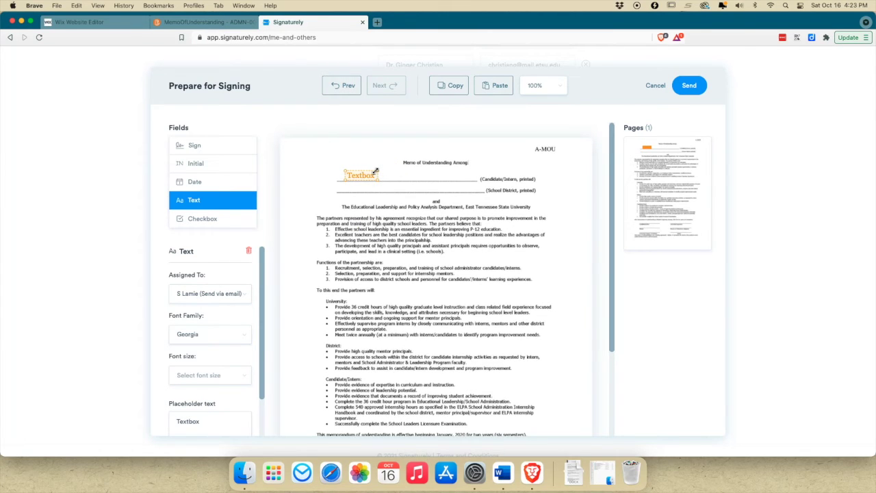
- Add a second Georgia text field on the school district name line
click(360, 193)
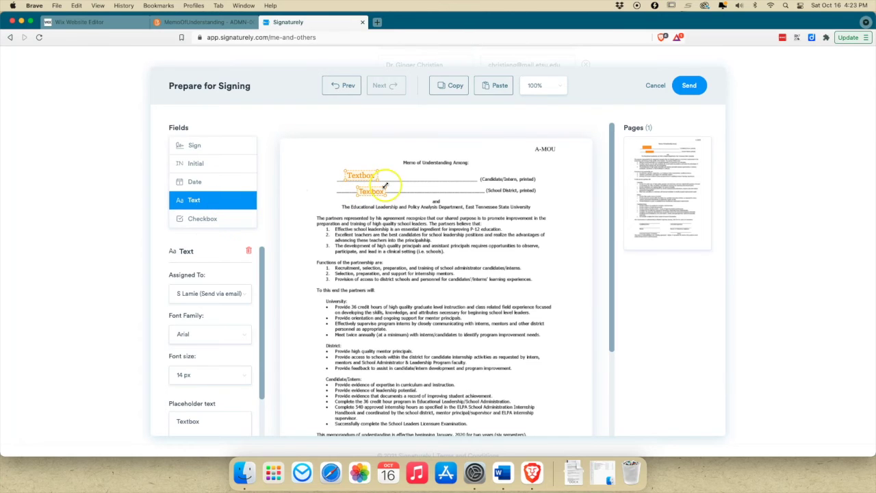
drag(372, 190, 363, 186)
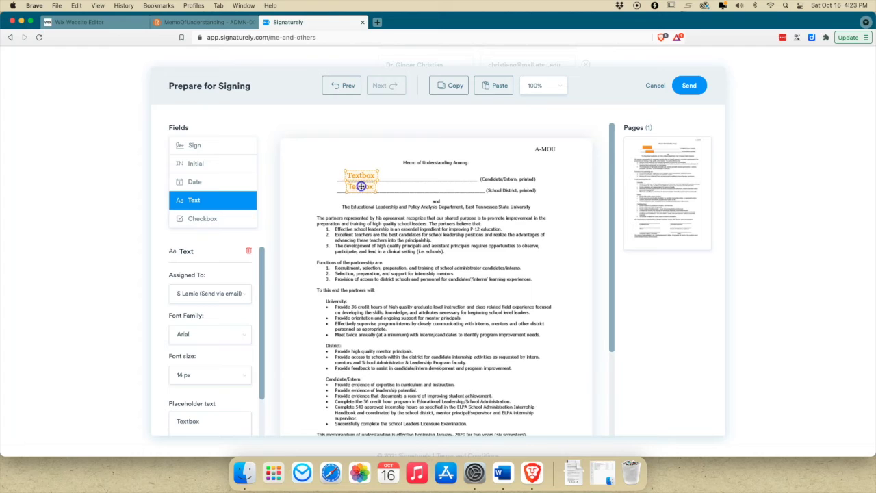
click(228, 332)
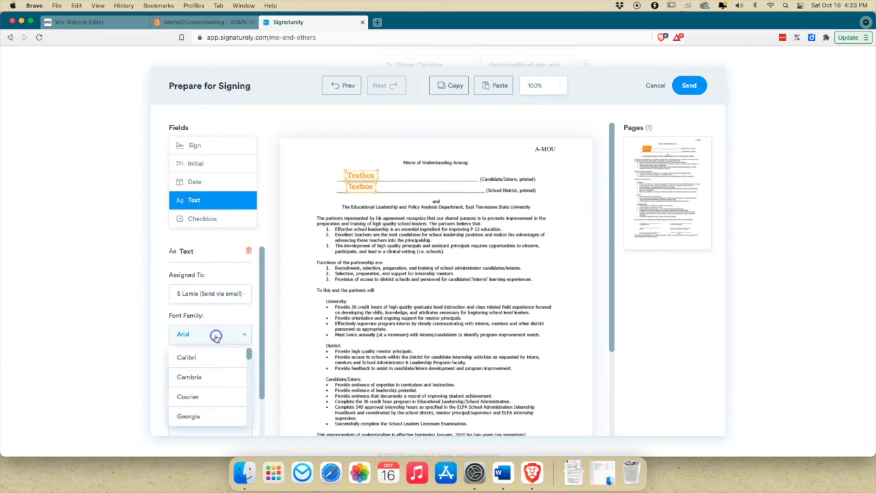
click(188, 421)
scroll(335, 295, down, 3)
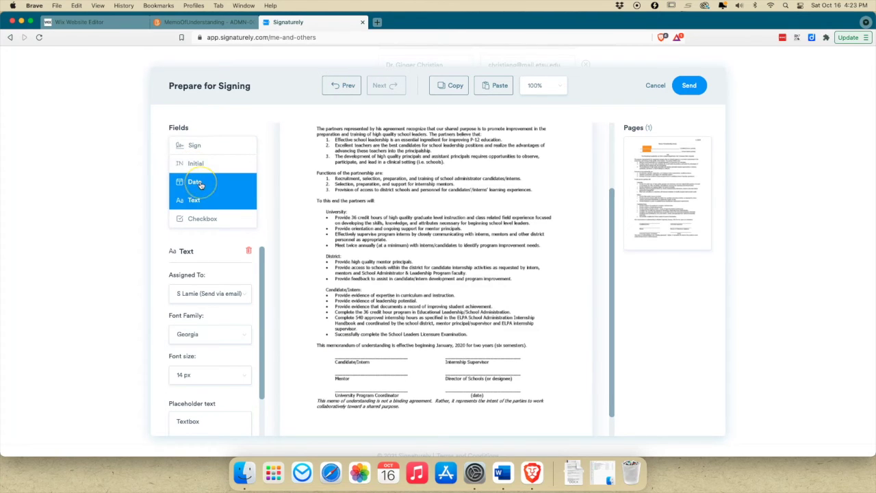
- Place a signature field on the Candidate/Intern signature line
click(192, 145)
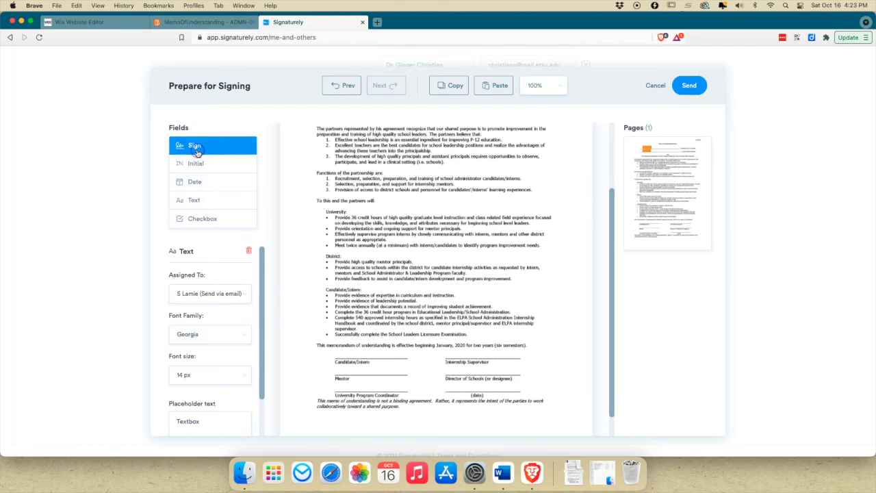
click(348, 354)
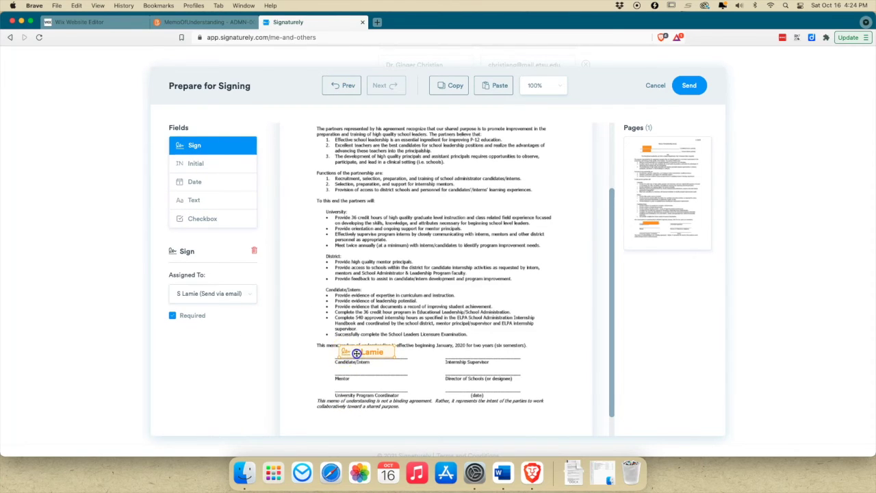
click(339, 403)
- Add a signature field assigned to the mentor on the Mentor line
click(464, 353)
click(240, 294)
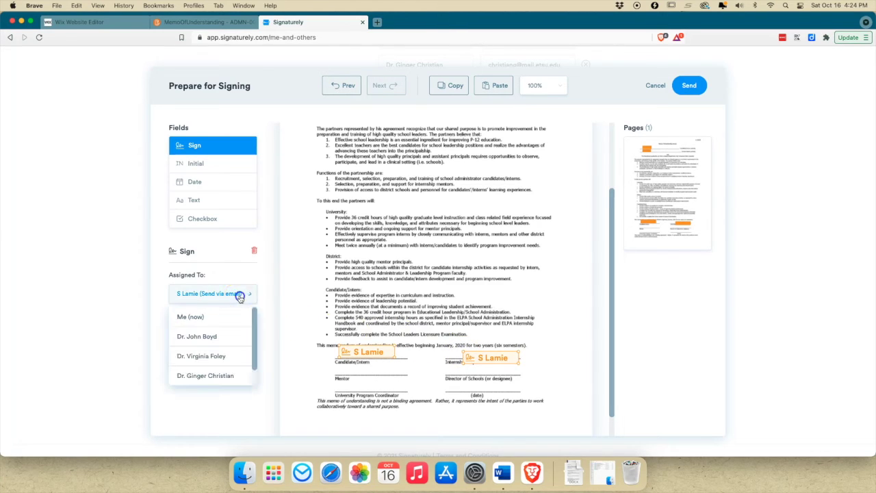
click(221, 335)
drag(475, 352, 467, 350)
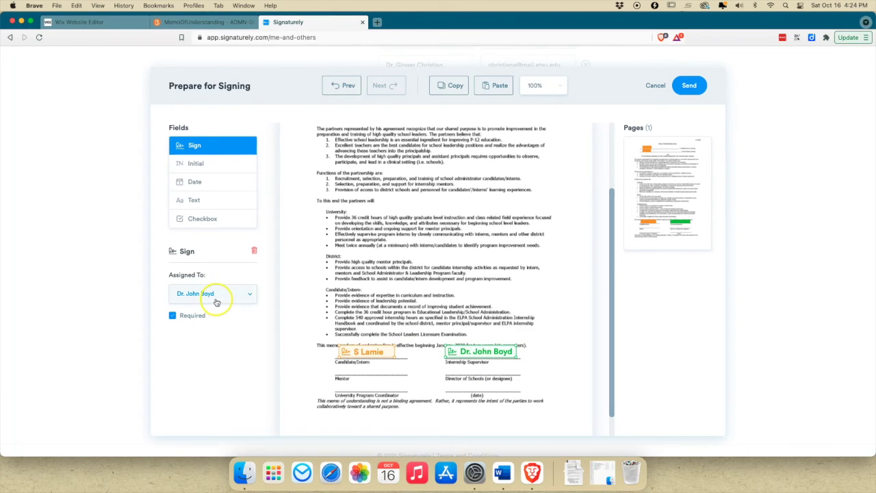
click(217, 300)
scroll(198, 338, down, 1)
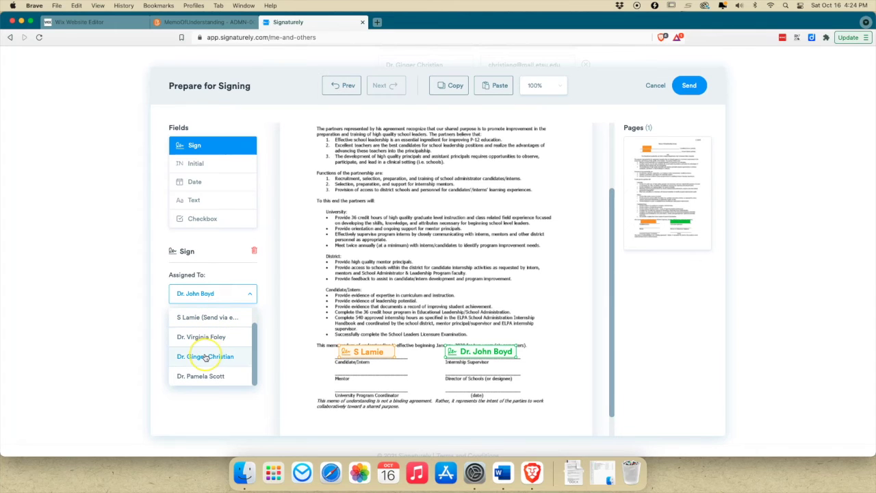
click(205, 356)
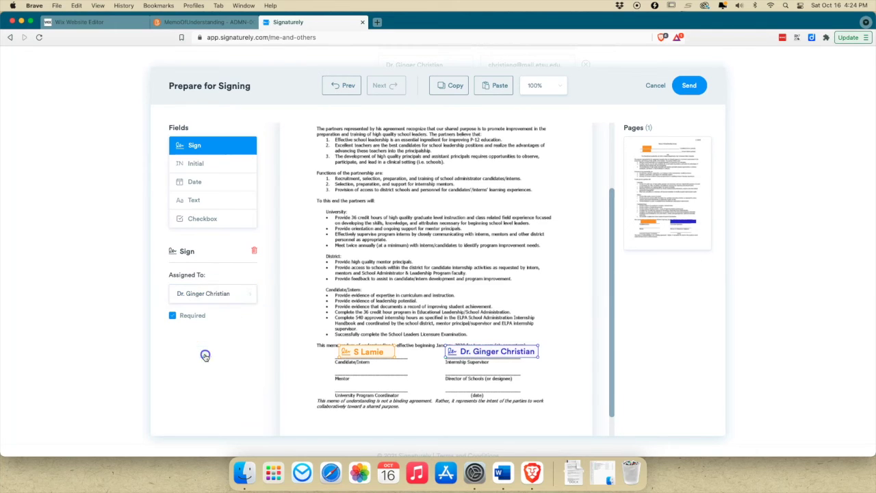
drag(478, 351, 375, 368)
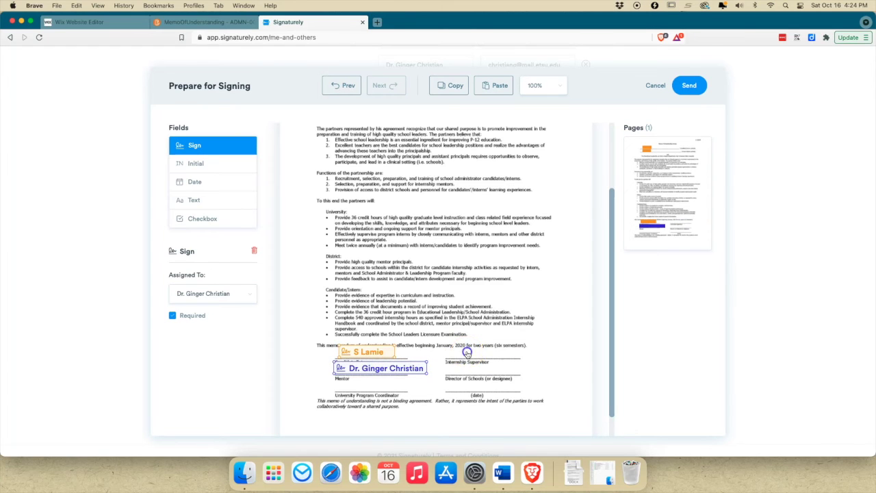
- Add a signature field on the Internship Supervisor line assigned to the internship supervisor
click(468, 353)
click(239, 295)
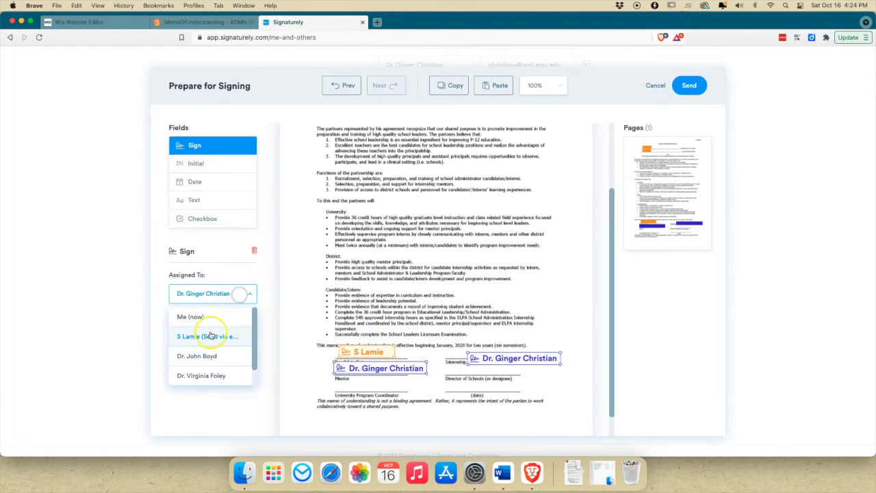
click(279, 358)
click(231, 293)
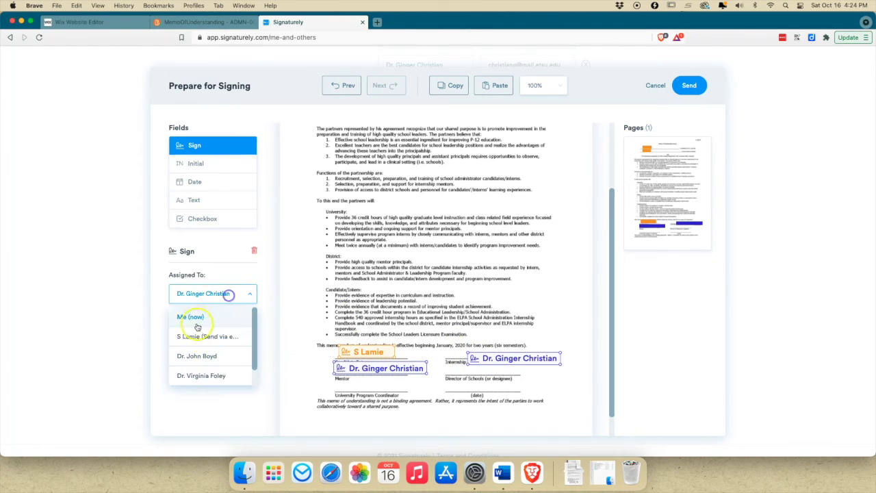
click(199, 336)
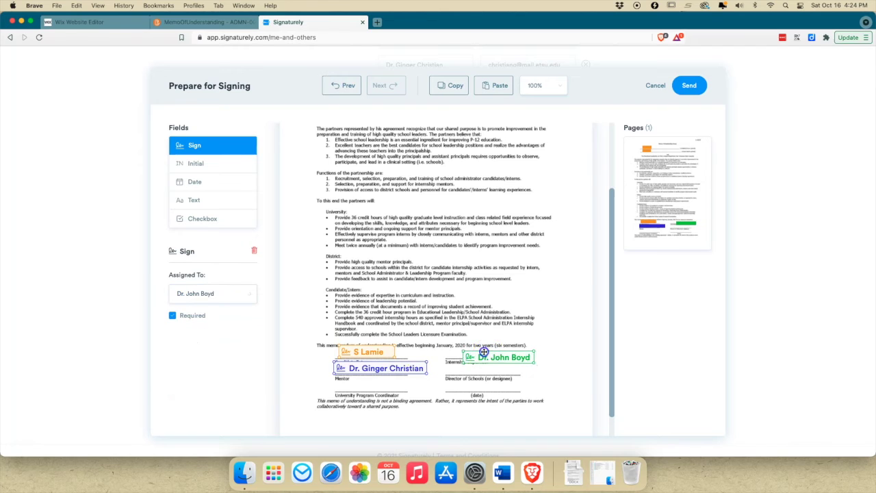
drag(468, 346, 467, 346)
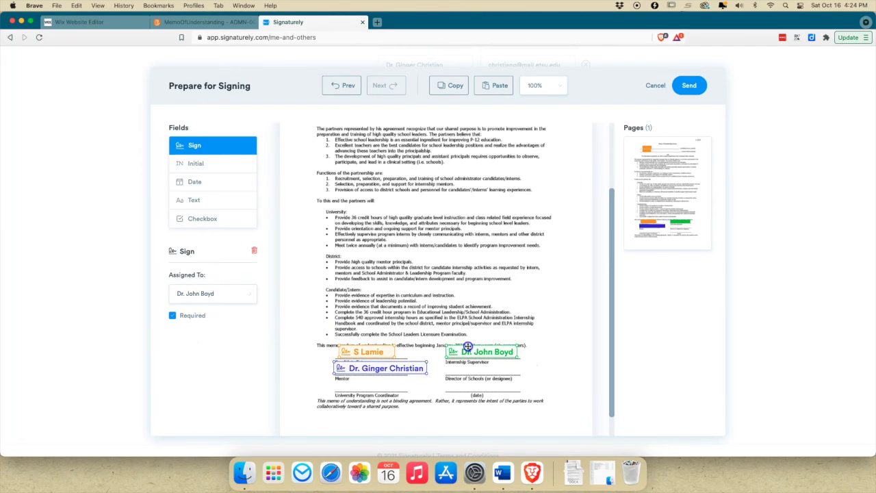
click(237, 300)
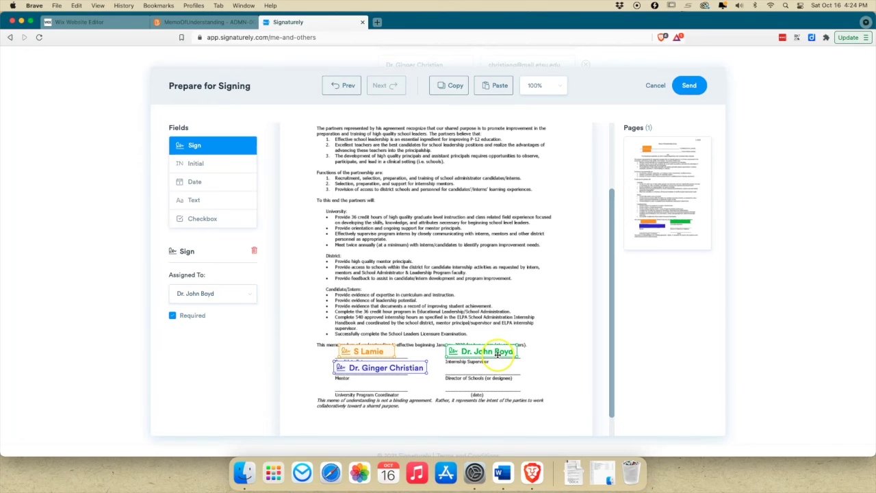
- Add a signature field on the Director of Schools line assigned to the director of schools
click(496, 370)
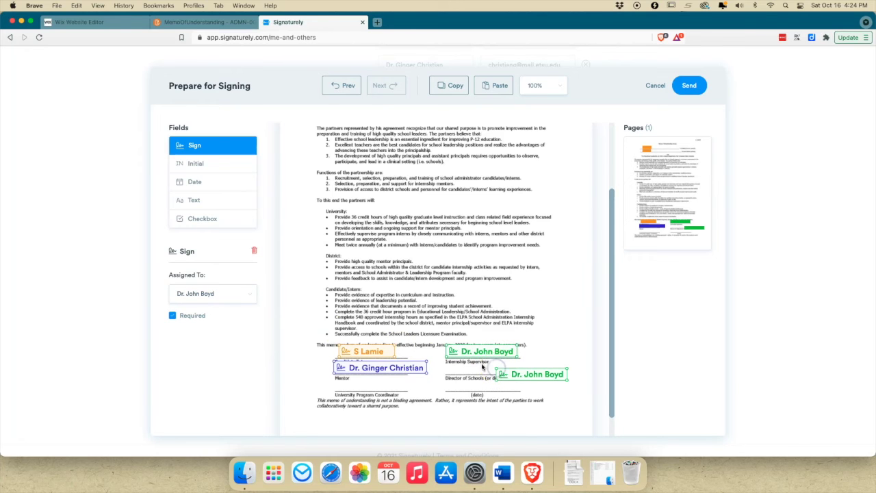
click(180, 293)
scroll(204, 384, down, 1)
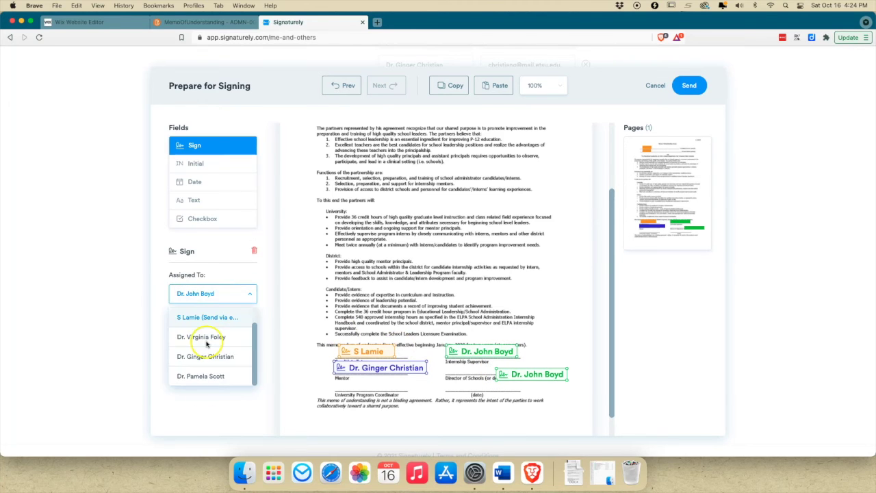
click(198, 376)
drag(507, 374, 455, 366)
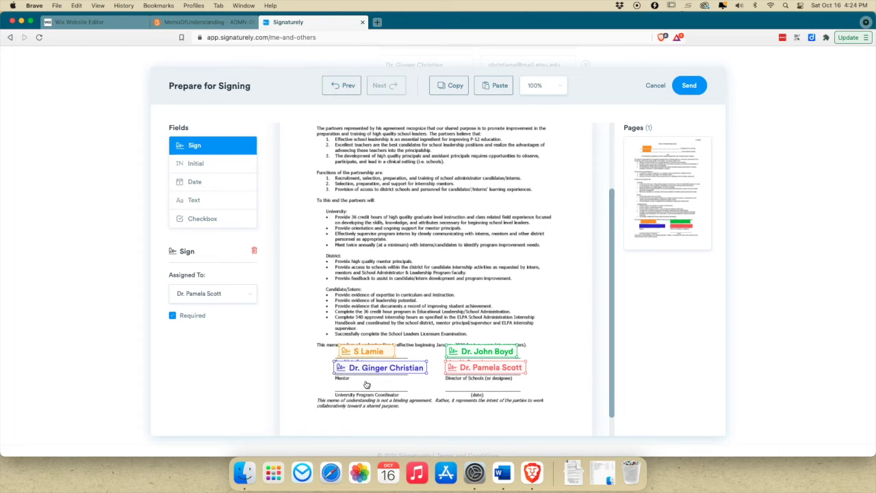
- Add a candidate date field at the (date) line, then send, triggering a missing-fields warning
click(204, 180)
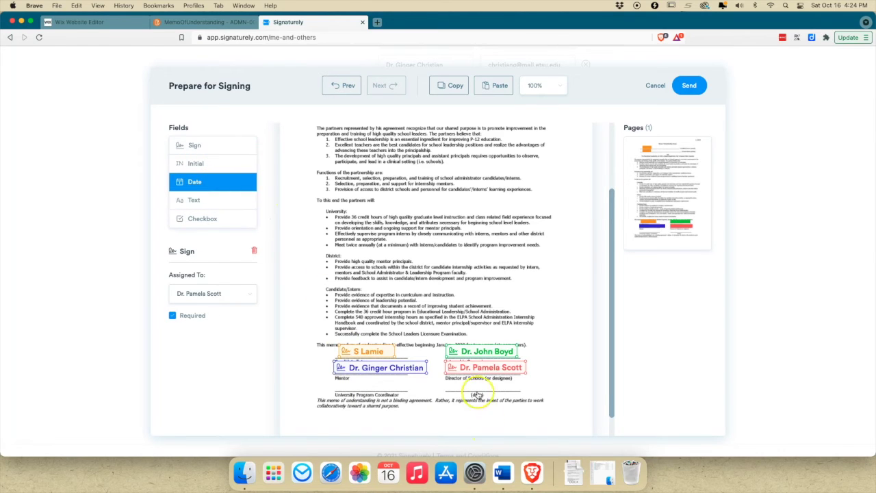
click(476, 391)
click(236, 294)
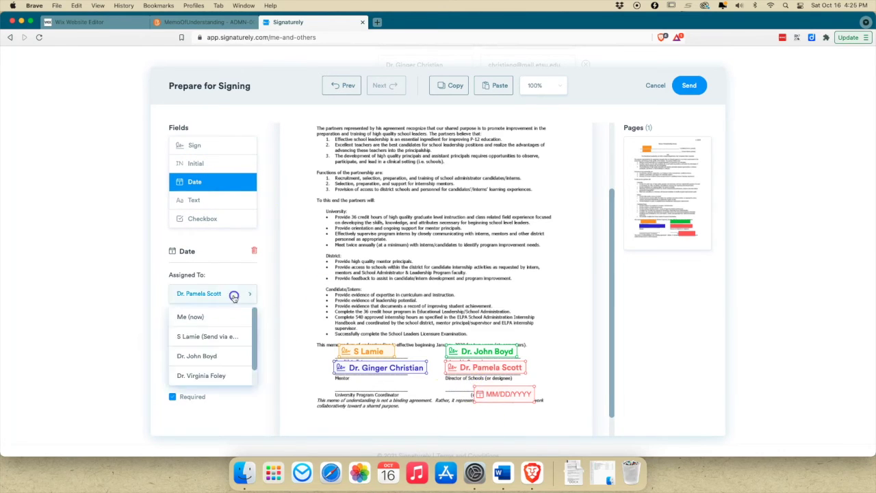
click(230, 335)
drag(527, 395, 507, 383)
click(690, 86)
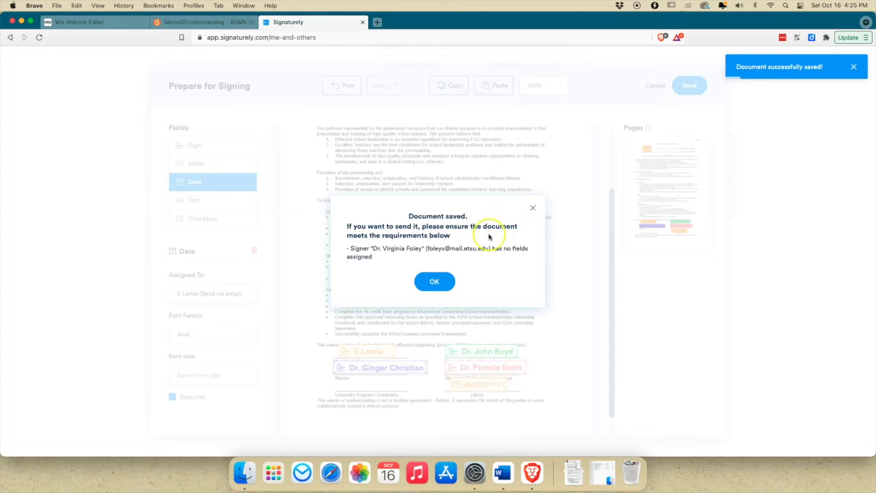
- Add a signature field for the unassigned signer above University Program Coordinator and send the memo
click(434, 281)
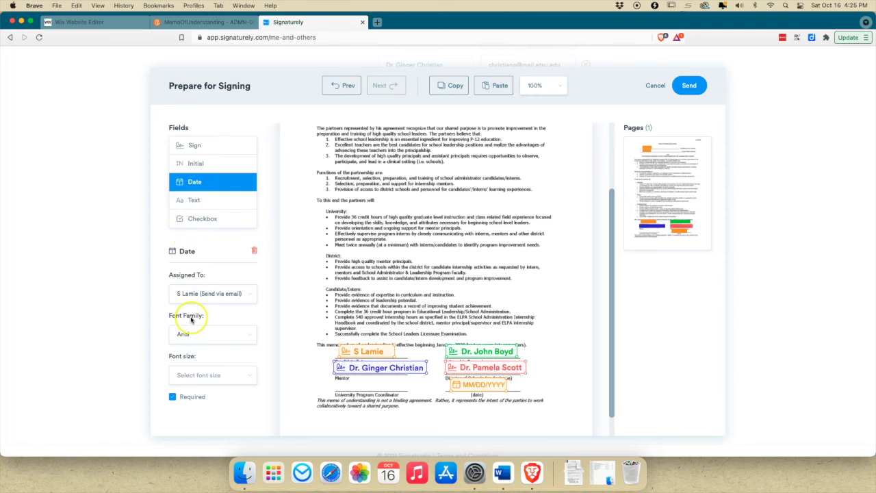
click(192, 145)
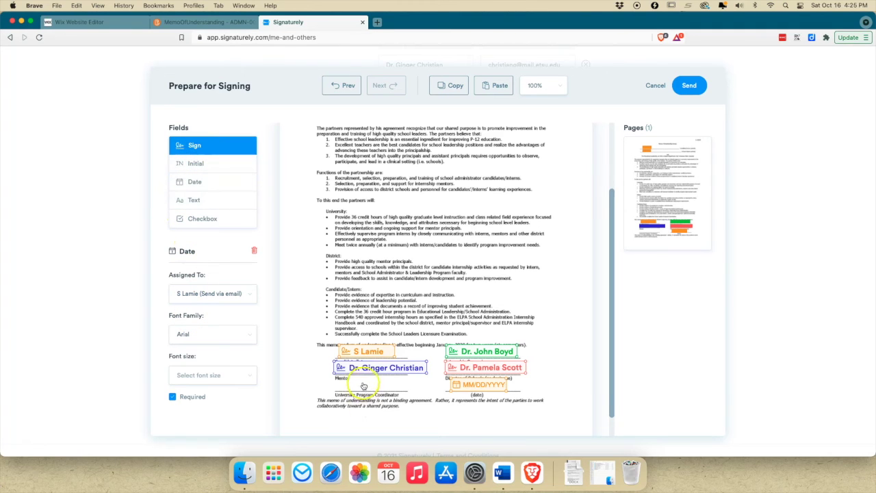
click(363, 384)
click(208, 293)
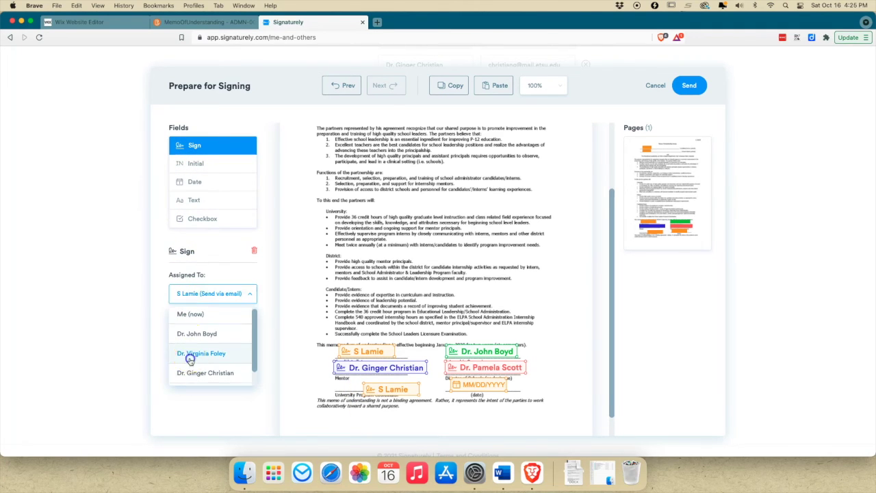
click(190, 360)
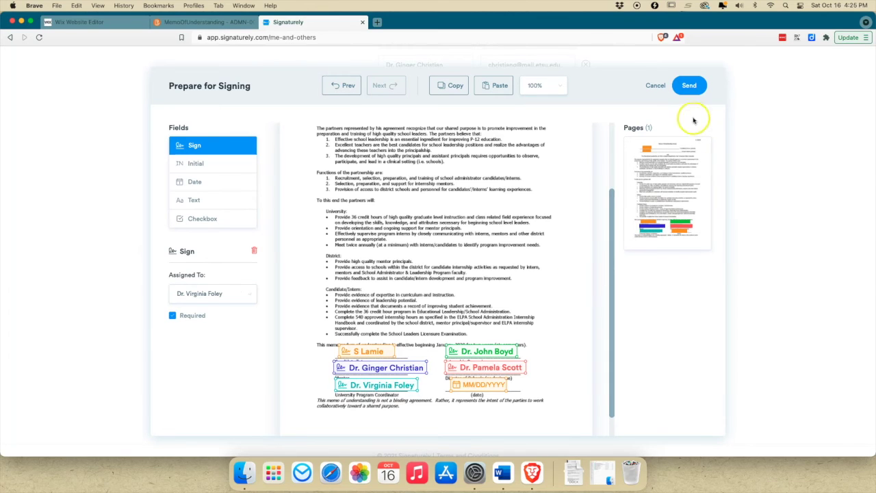
click(691, 86)
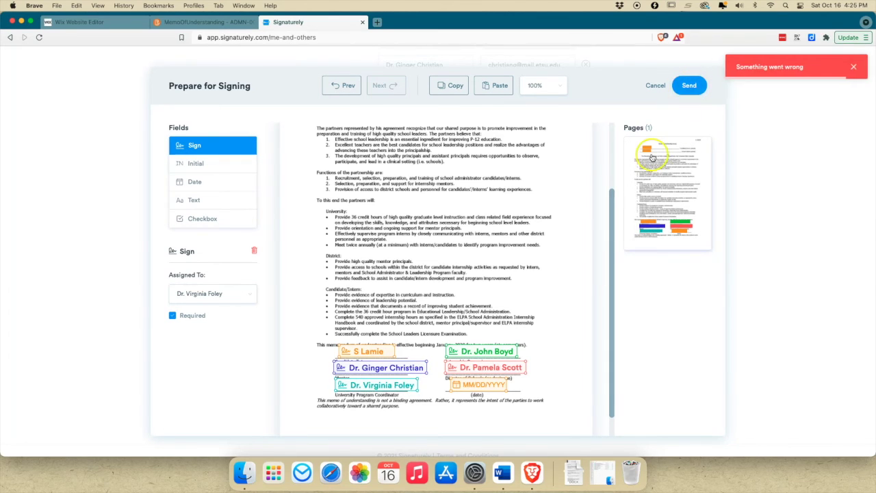
click(855, 67)
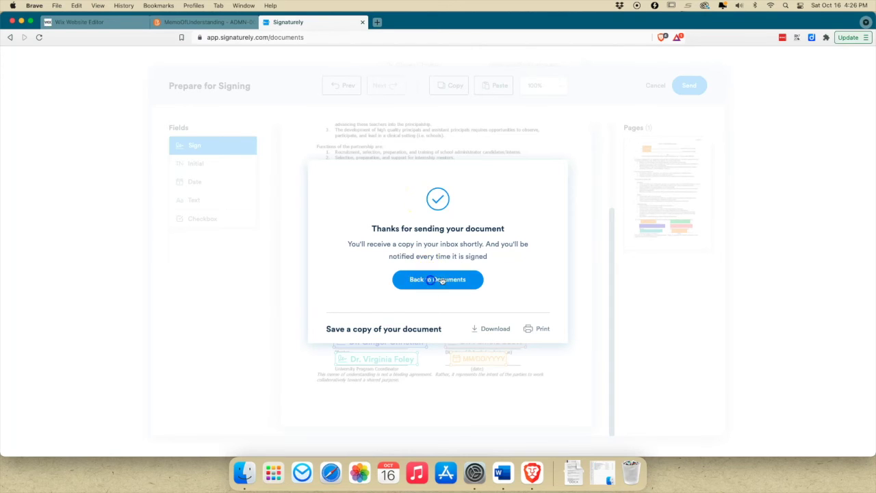
- Go back to Documents and review the Memo of Understanding's signers and Options menu
click(419, 279)
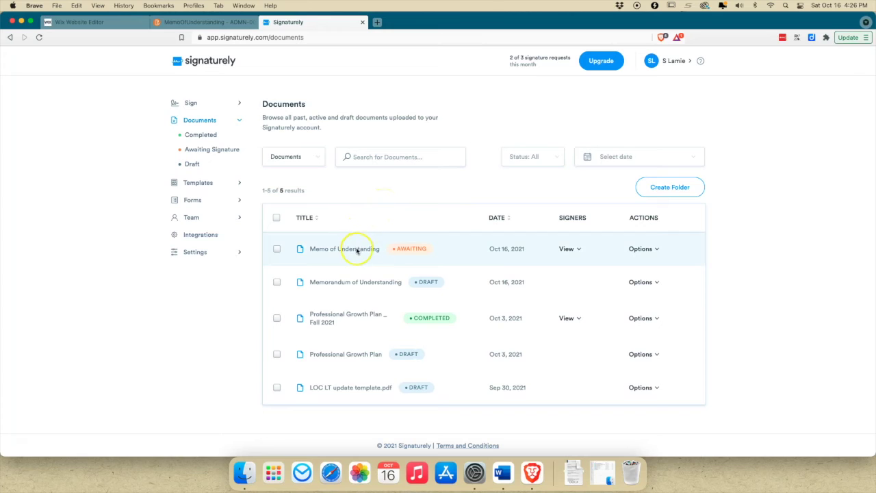
click(561, 249)
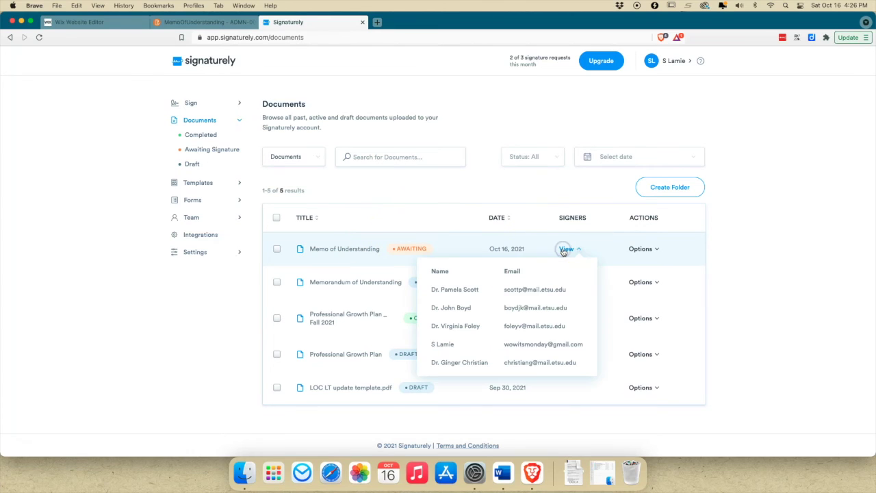
click(563, 251)
click(641, 249)
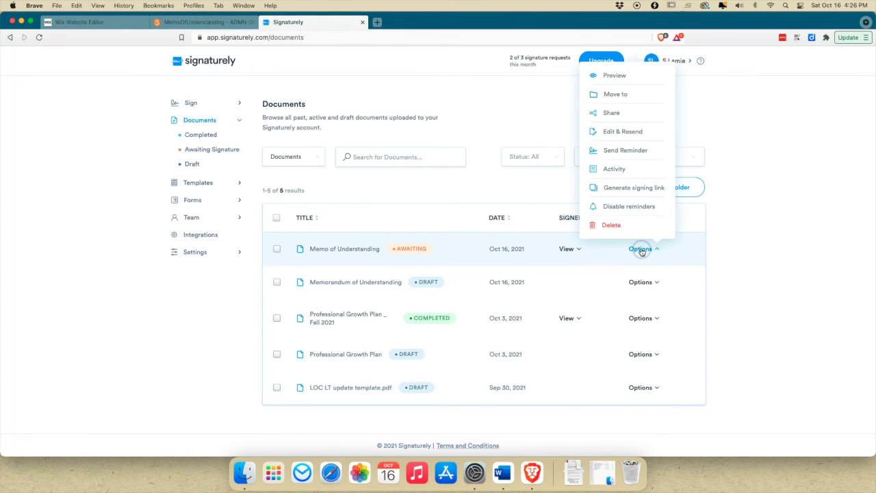
click(608, 135)
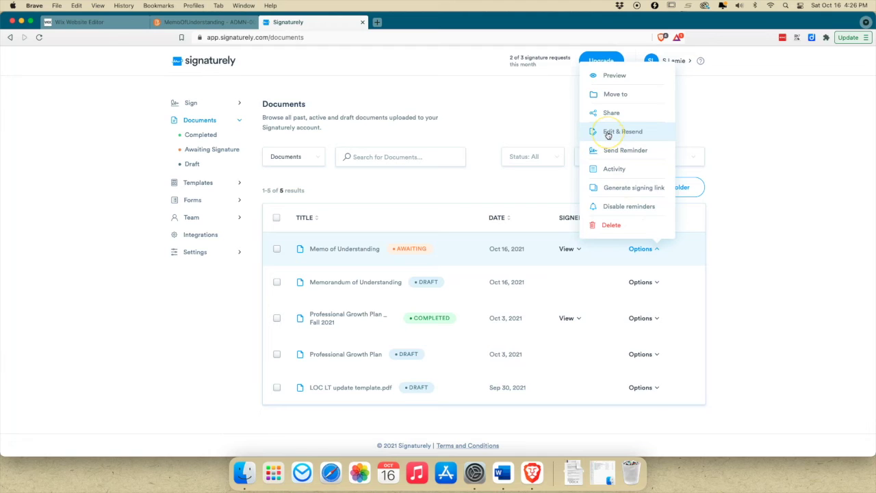
click(606, 169)
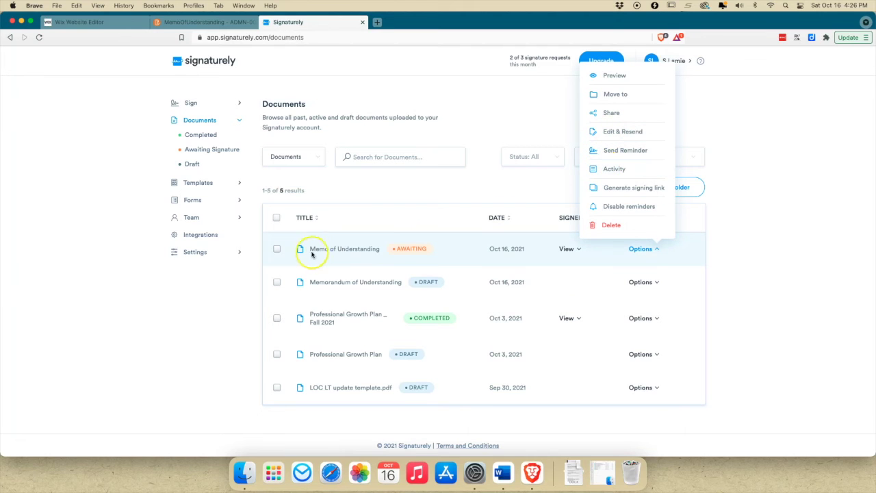
click(332, 249)
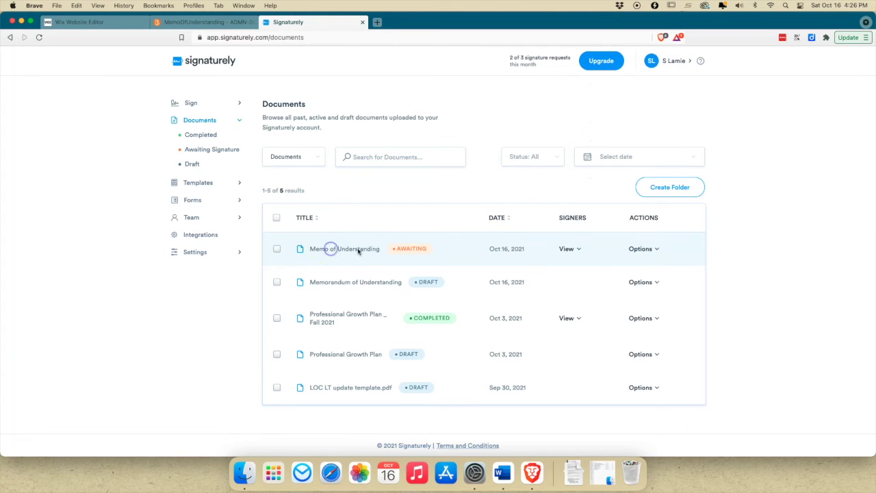
click(570, 249)
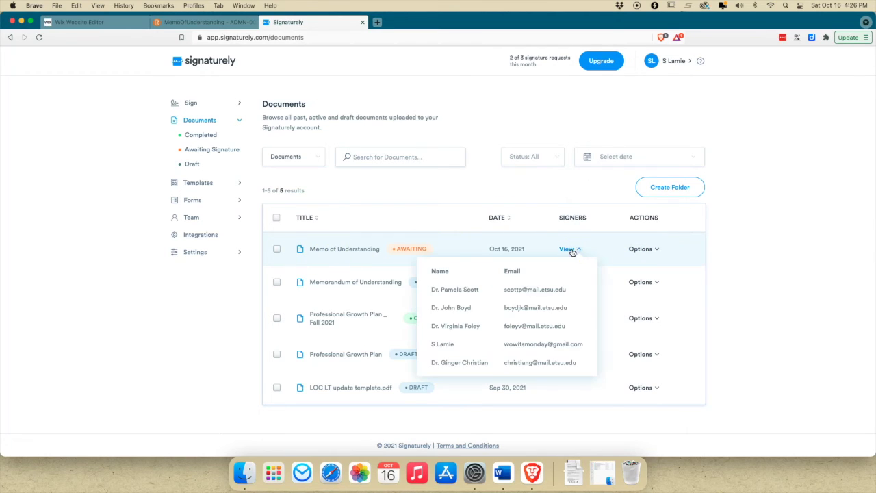
click(638, 249)
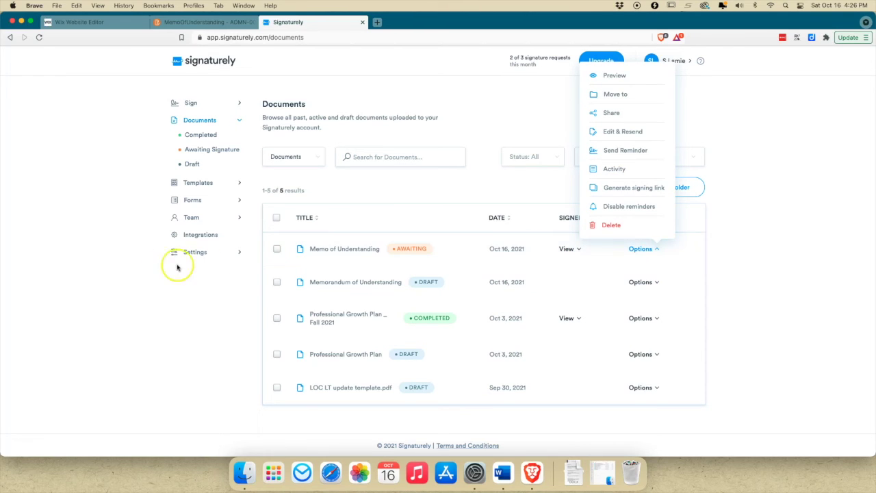
click(132, 269)
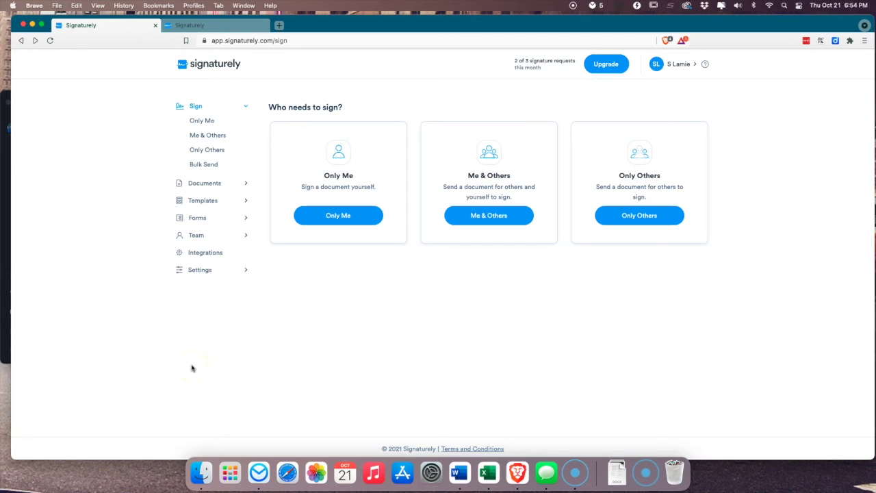
- Start signing and enter the candidate's name, 'Whatever' as school district, and the date
click(209, 28)
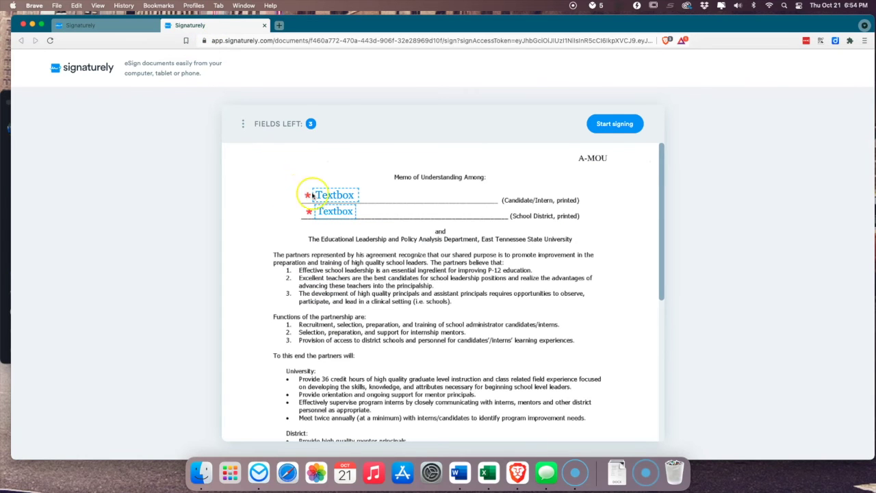
click(606, 125)
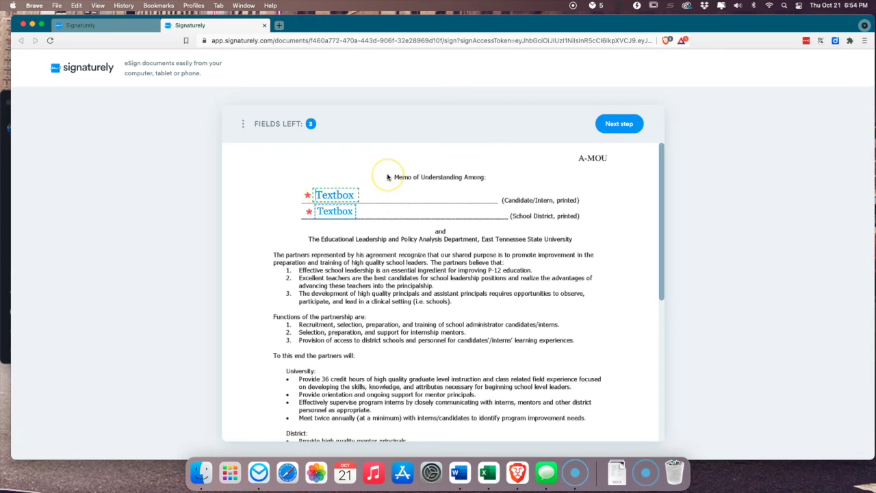
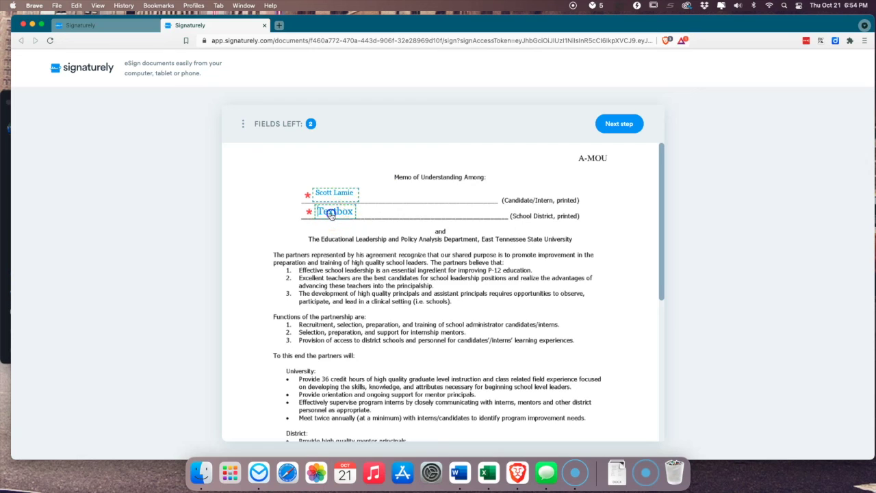
click(331, 213)
text(Whateverville, TN)
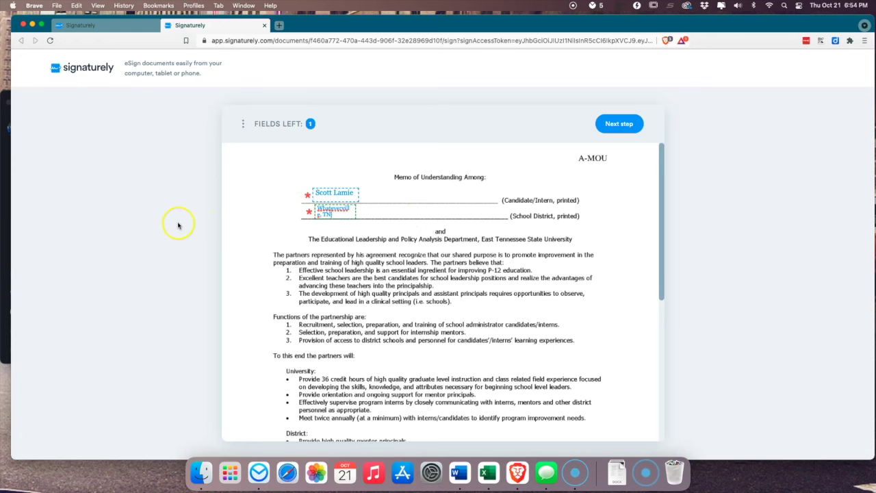
scroll(261, 221, down, 10)
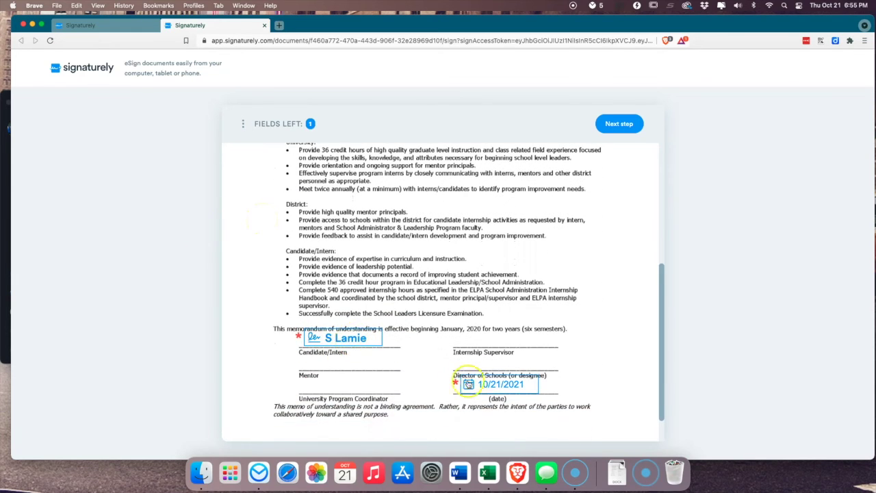
click(488, 385)
- Sign the candidate line with the saved typed signature card via Sign Now
click(344, 340)
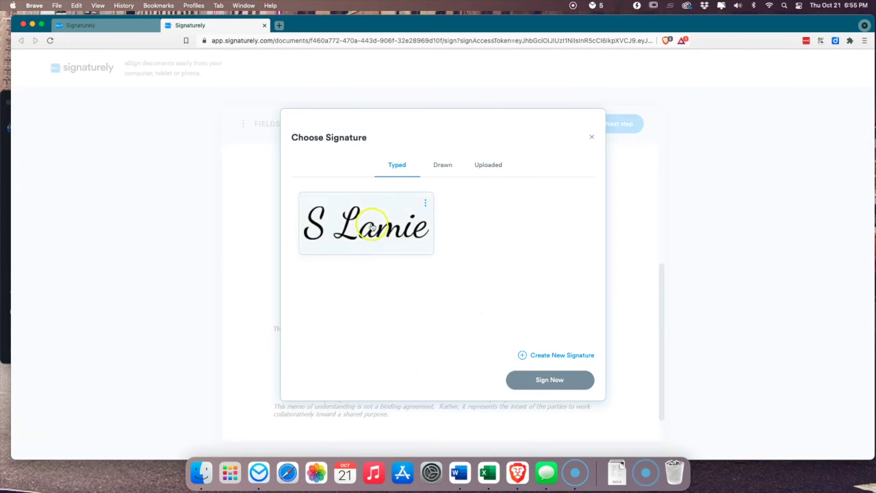
click(440, 164)
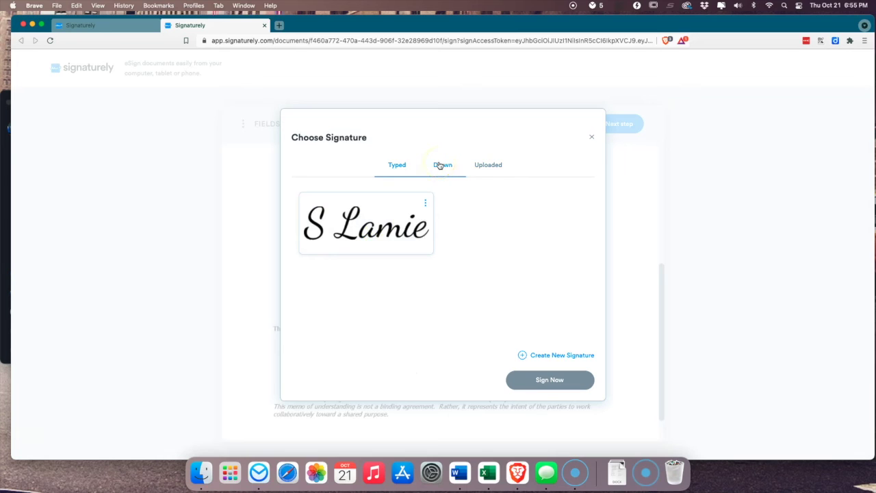
click(397, 166)
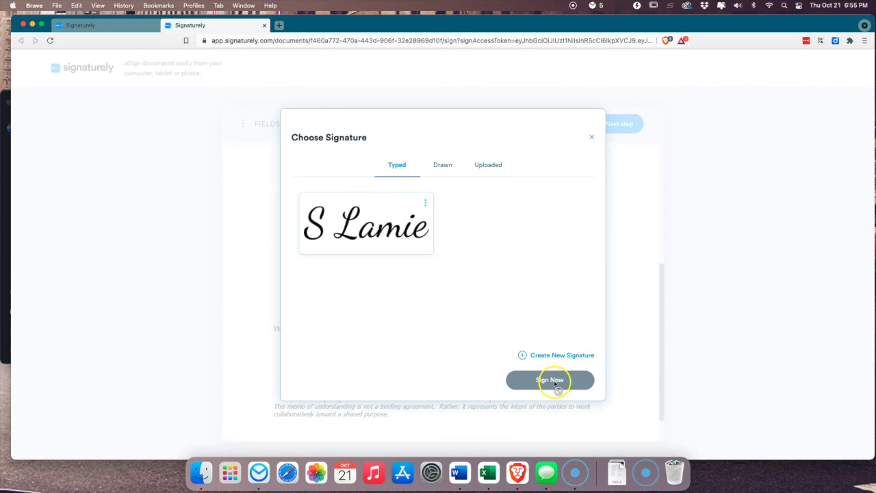
click(378, 232)
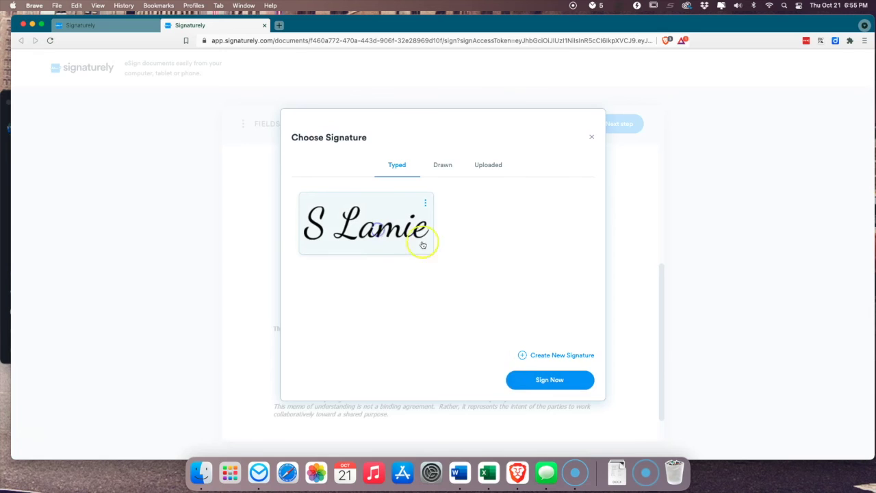
click(541, 387)
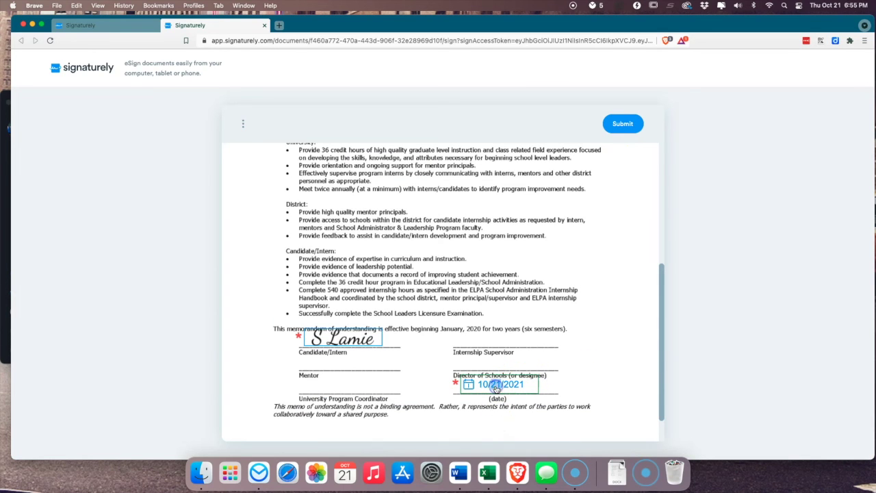
- Submit the signed memo, agree to the terms, and go back to Documents
click(623, 124)
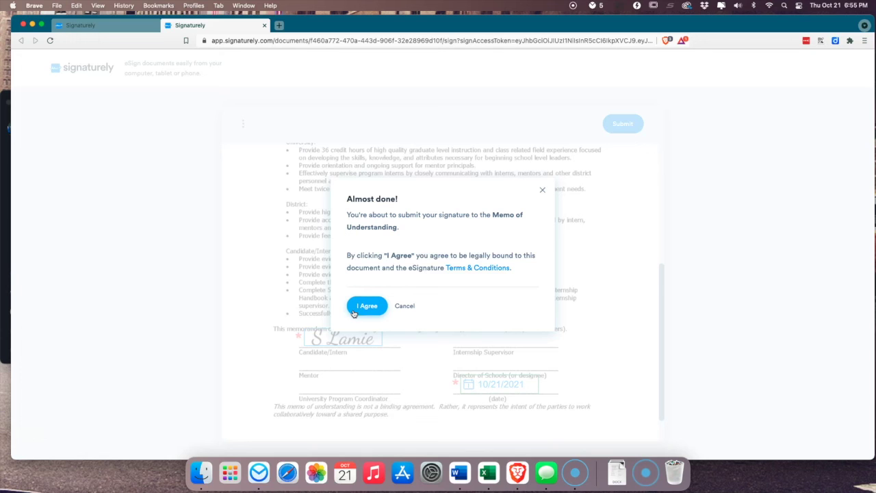
click(354, 312)
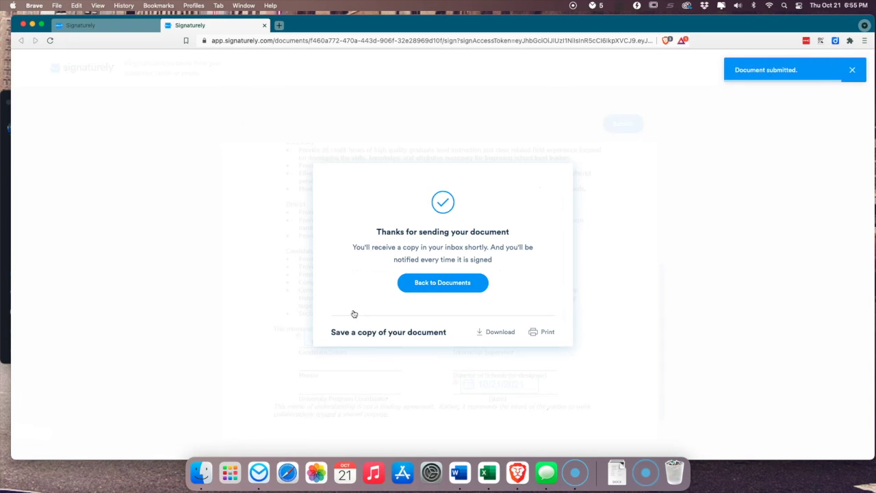
click(427, 284)
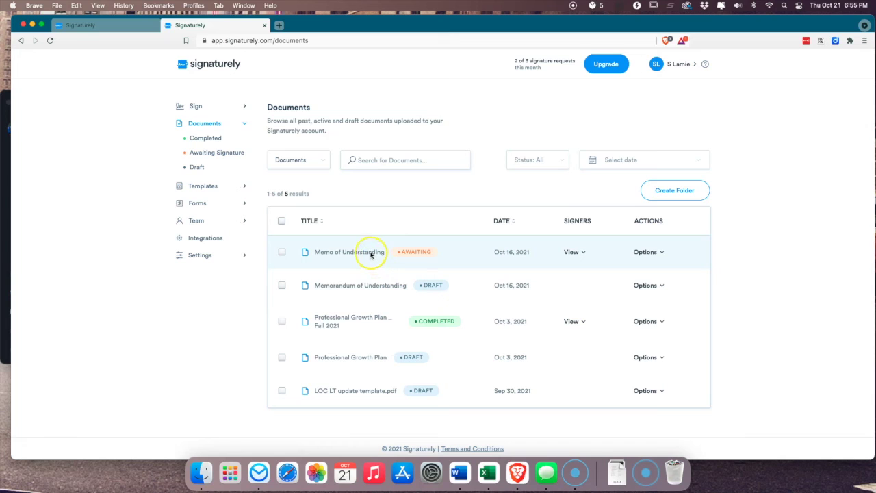
- Check the memo's signers via View and reload until it shows Completed
click(572, 252)
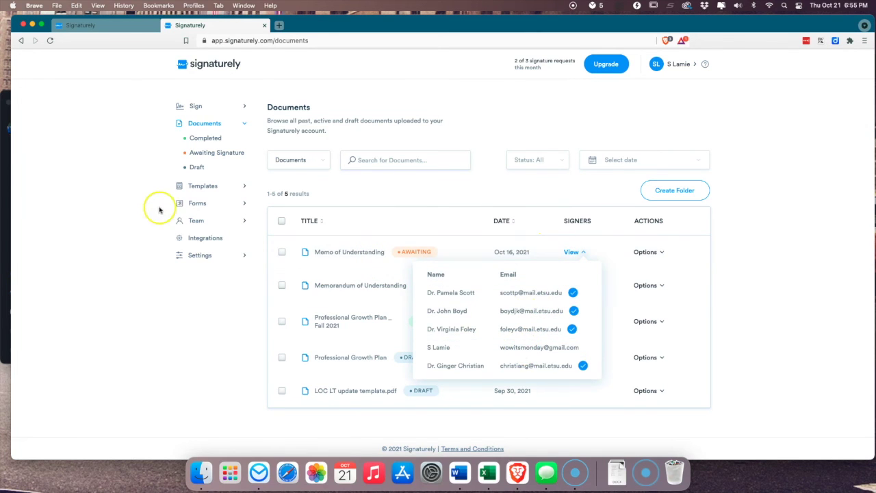
click(51, 41)
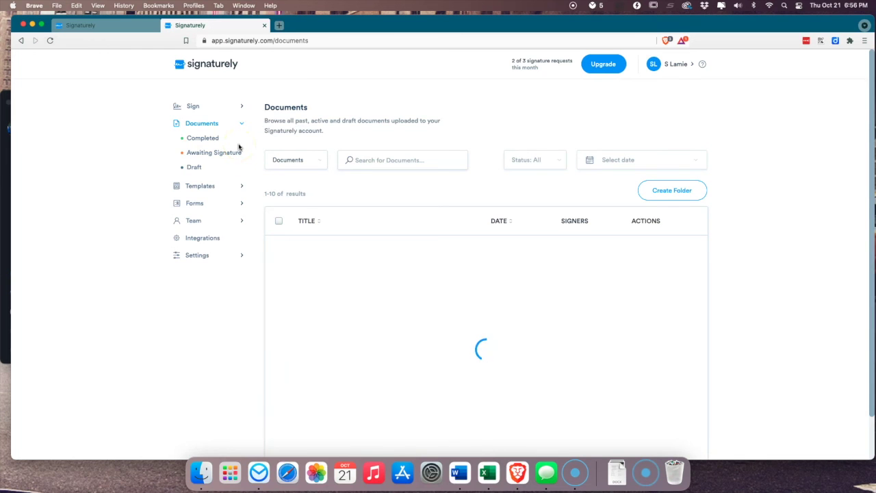
click(569, 253)
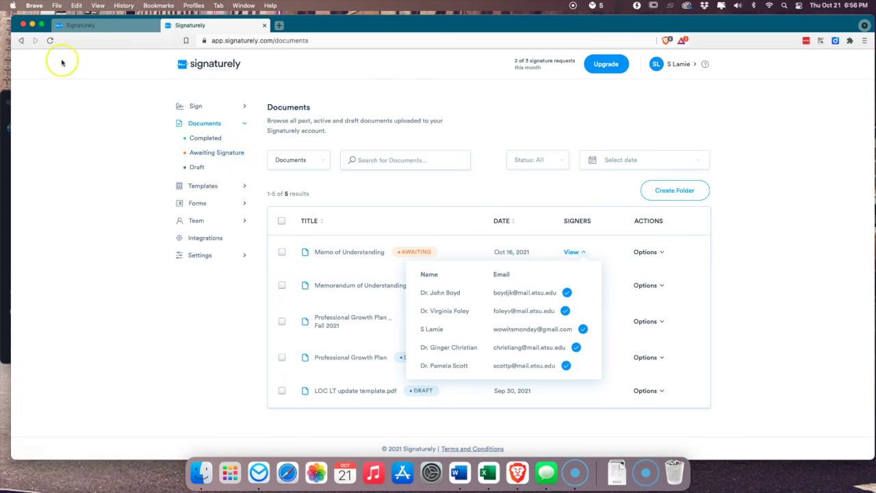
click(49, 41)
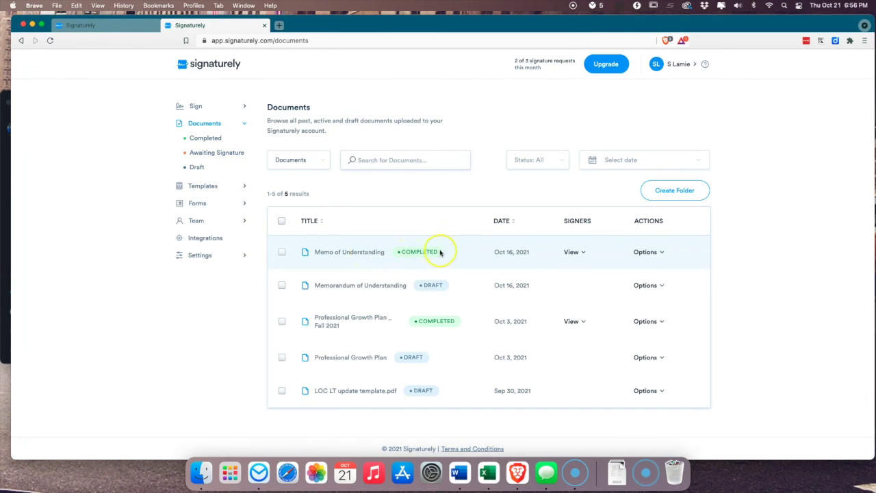
click(647, 252)
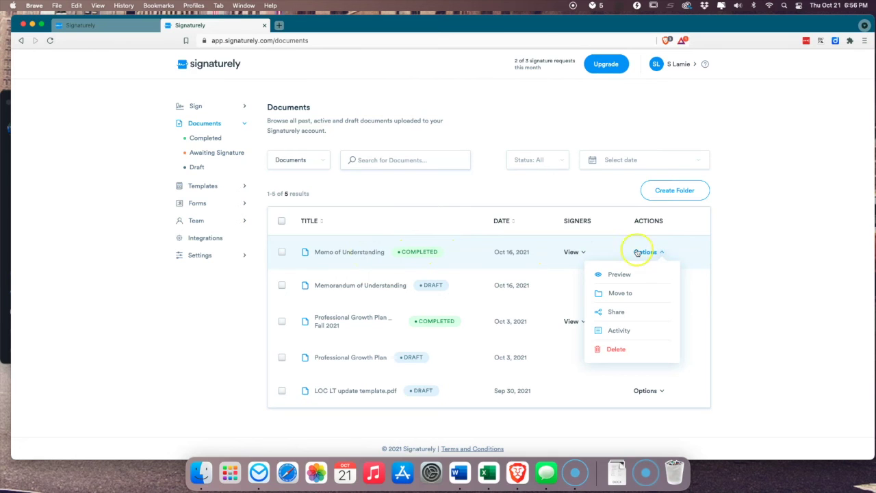
- Download the completed Memo of Understanding as signaturely.zip and unzip it in Downloads
click(568, 252)
click(566, 252)
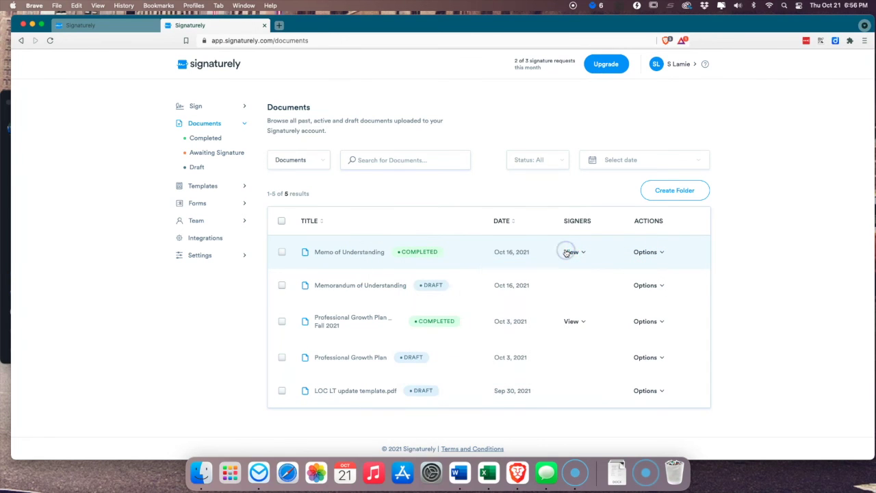
click(281, 252)
click(600, 190)
click(590, 222)
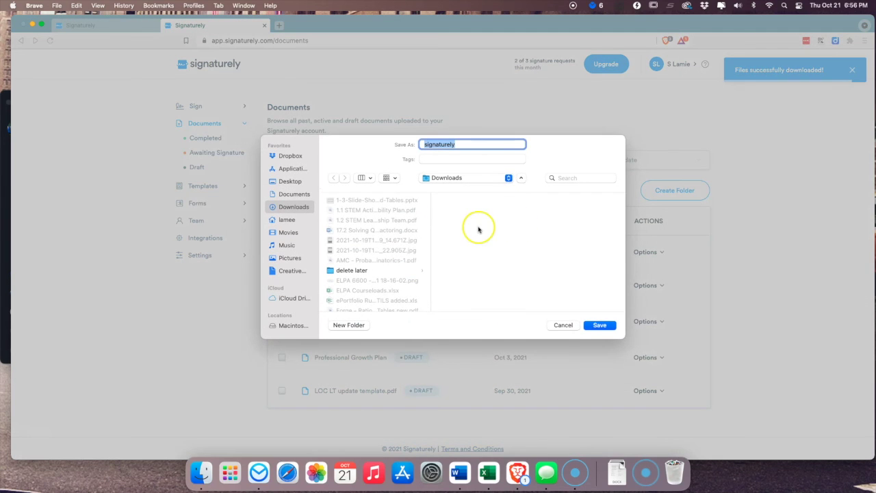
click(597, 325)
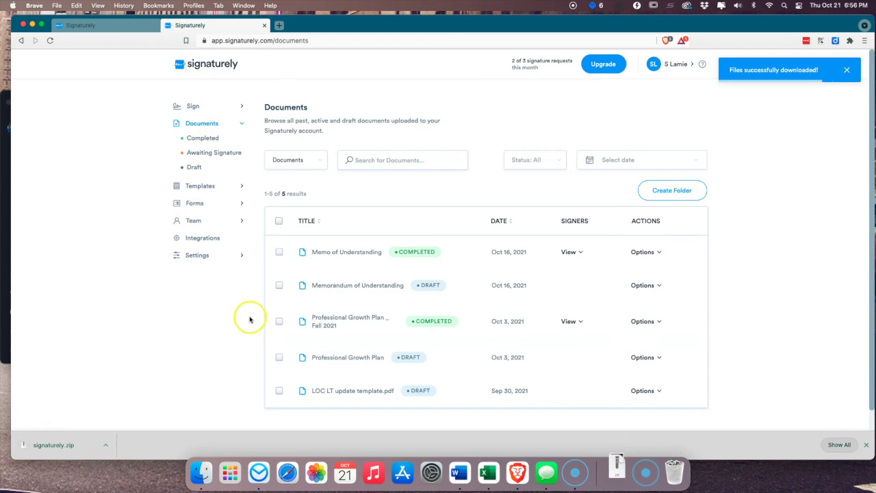
click(56, 444)
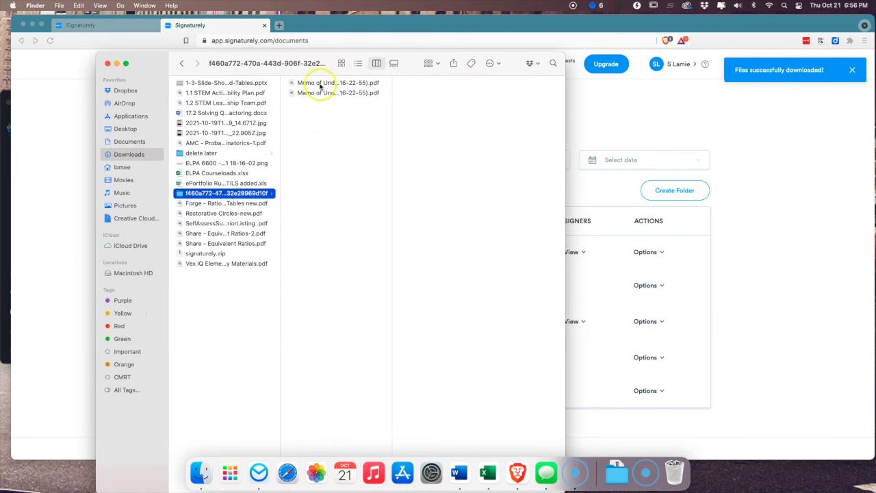
- Open the signed memo PDF and its activities audit-trail PDF in Preview
click(320, 82)
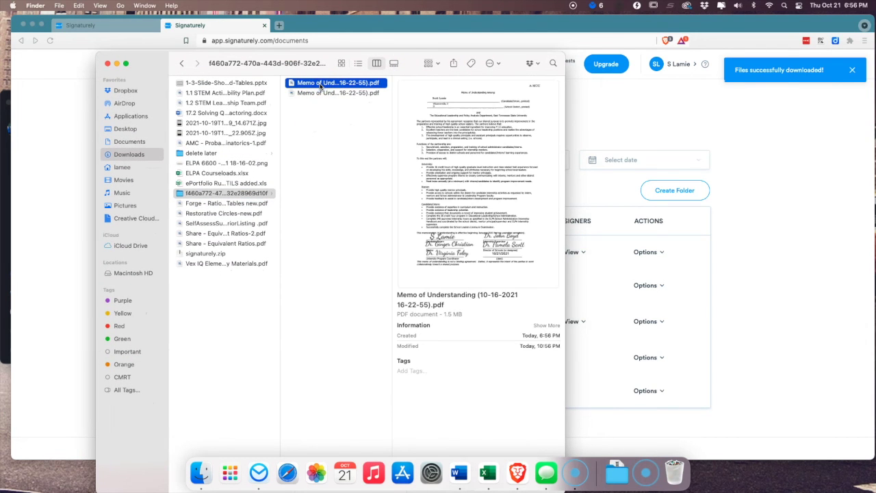
double_click(319, 83)
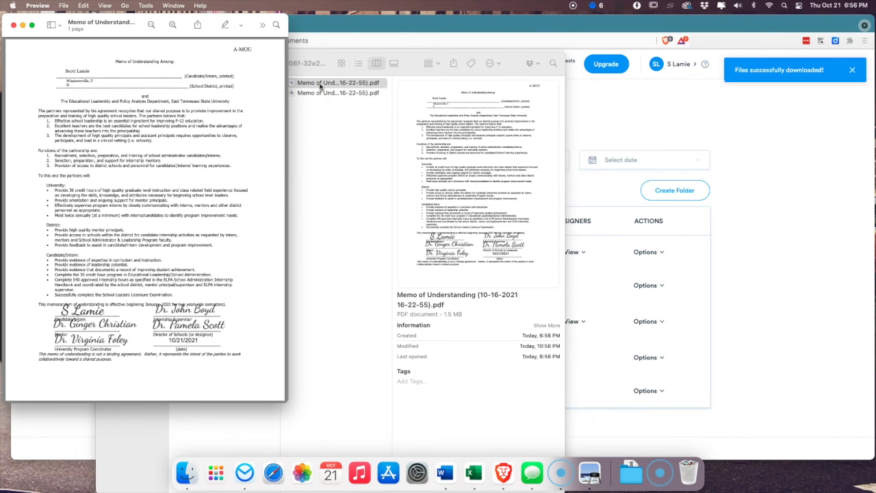
double_click(319, 92)
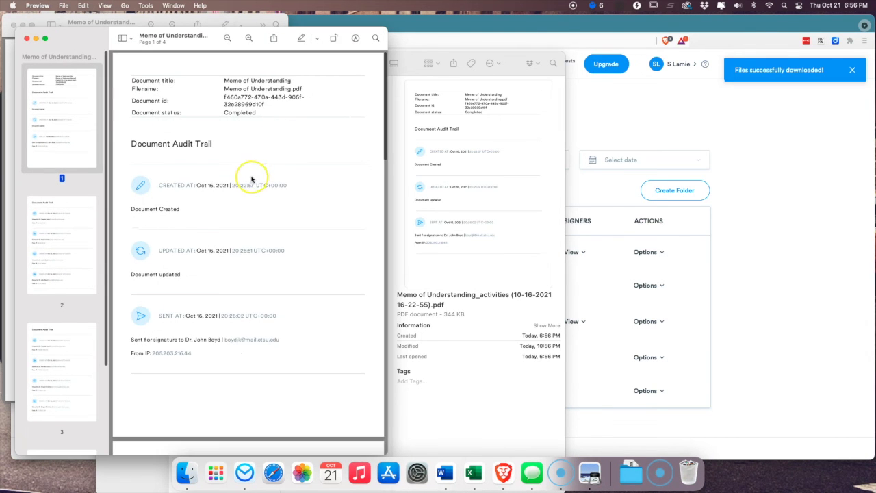
- Scroll through the four-page audit trail, close it, and return to the browser
scroll(252, 180, down, 10)
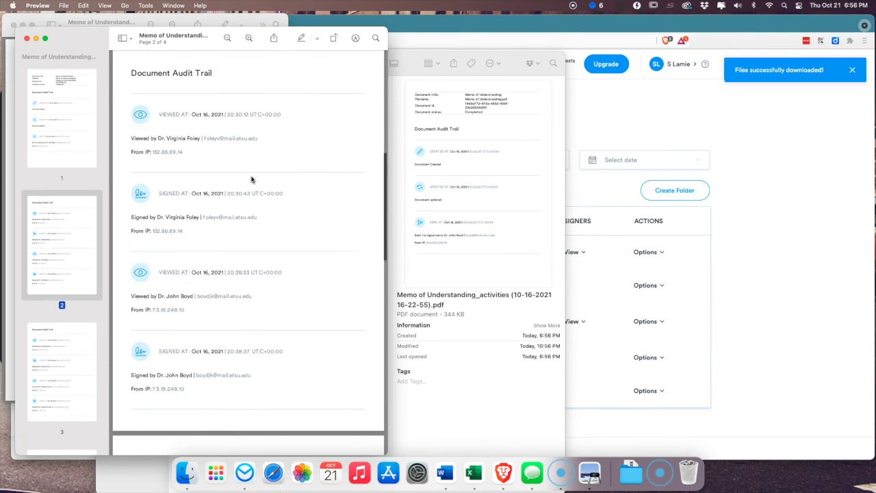
scroll(252, 180, down, 15)
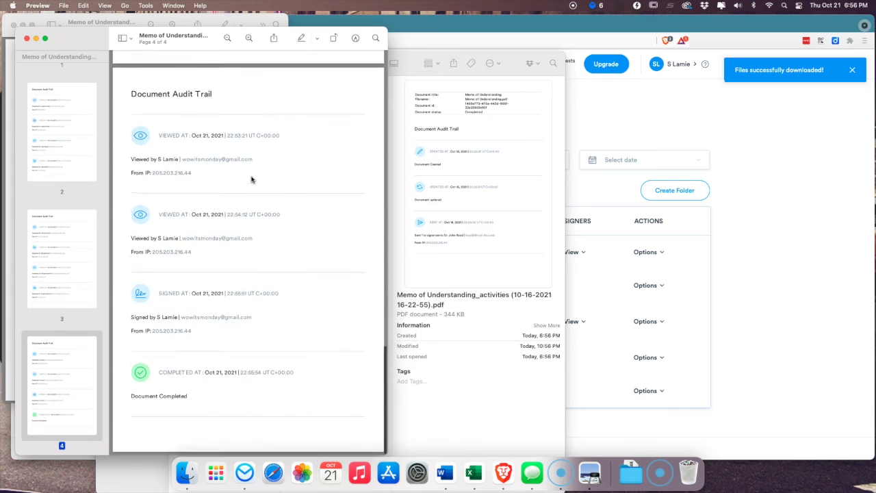
scroll(252, 179, up, 20)
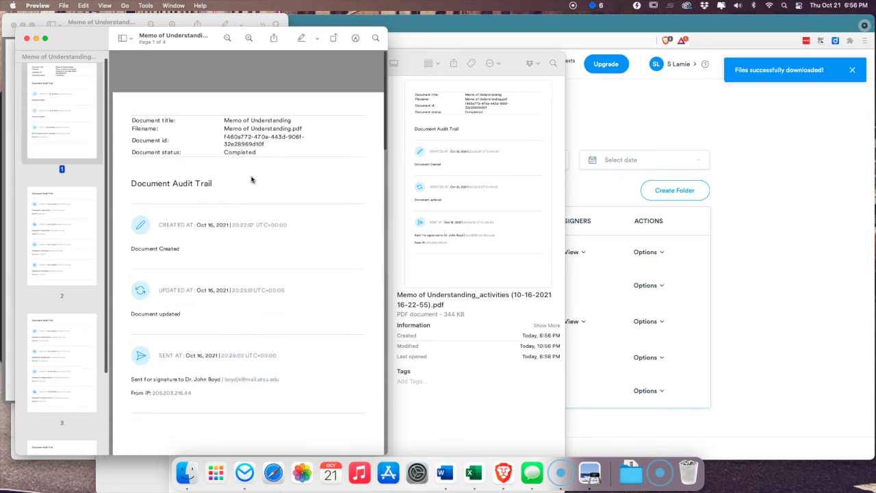
click(27, 39)
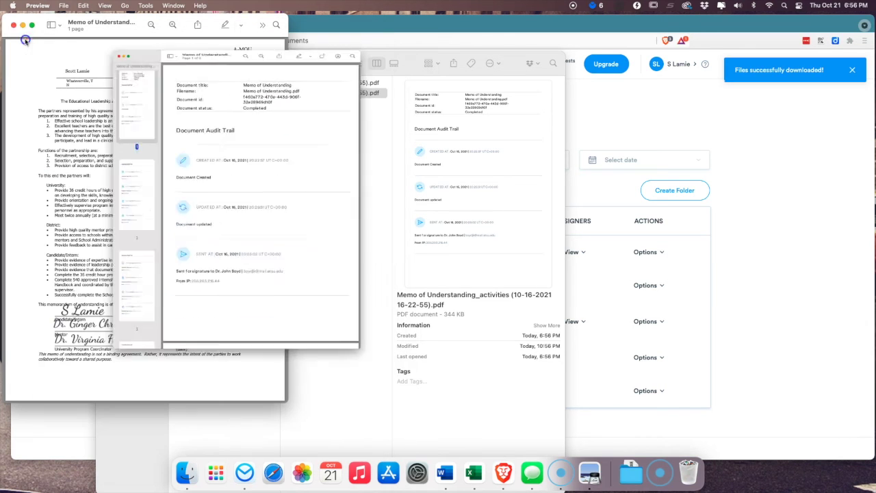
click(323, 29)
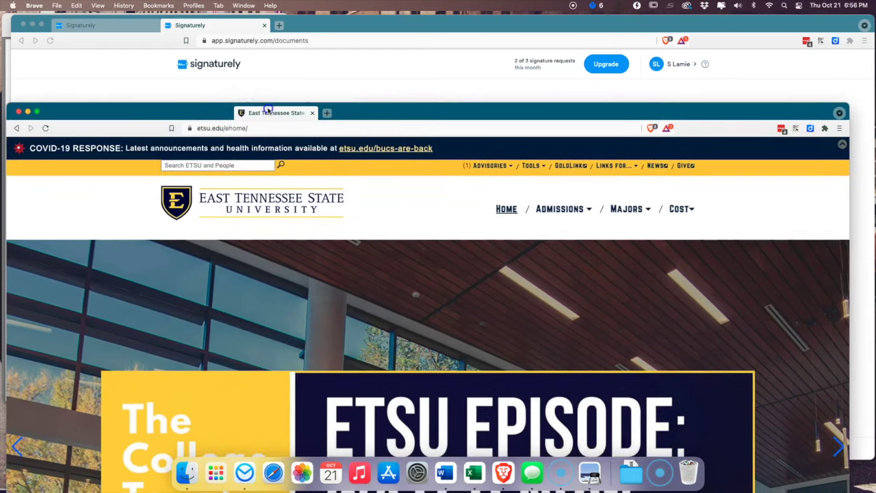
- In eLearn, open the ADMN-0005-590 ELPA Cohort 201 course under _ADMN Sem (ASEM) and go to Evaluation > Dropbox
drag(288, 108, 269, 43)
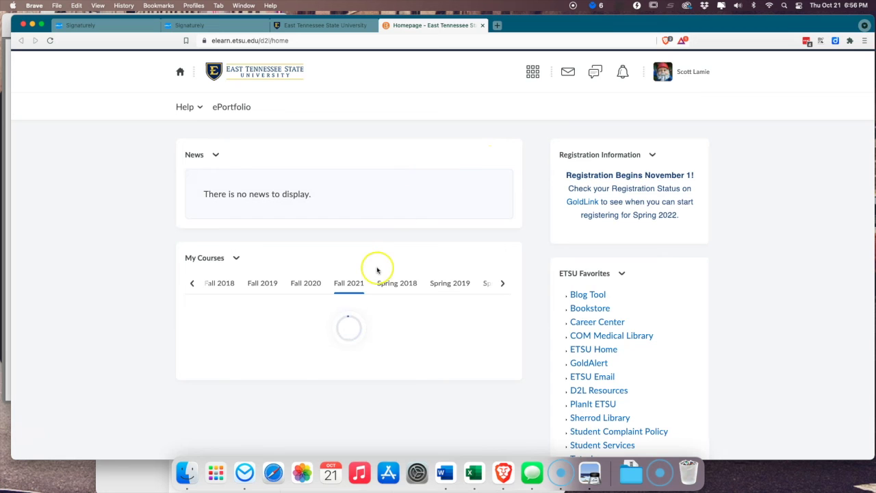
click(191, 283)
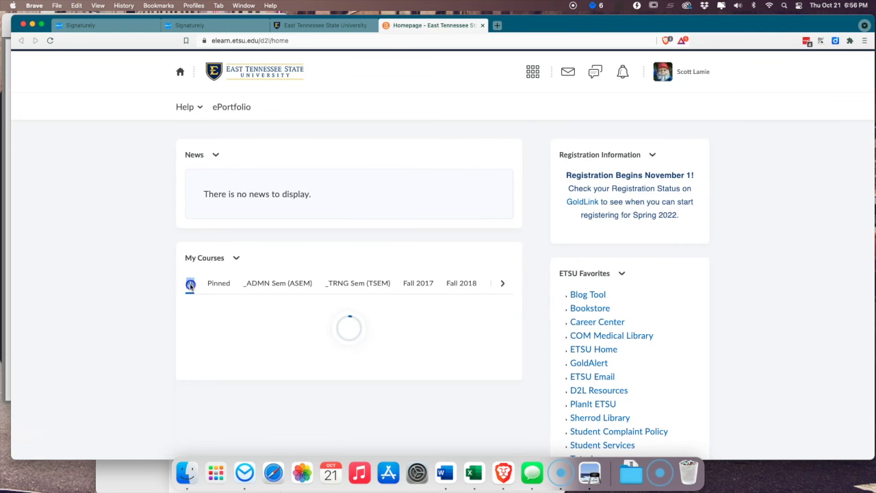
click(270, 290)
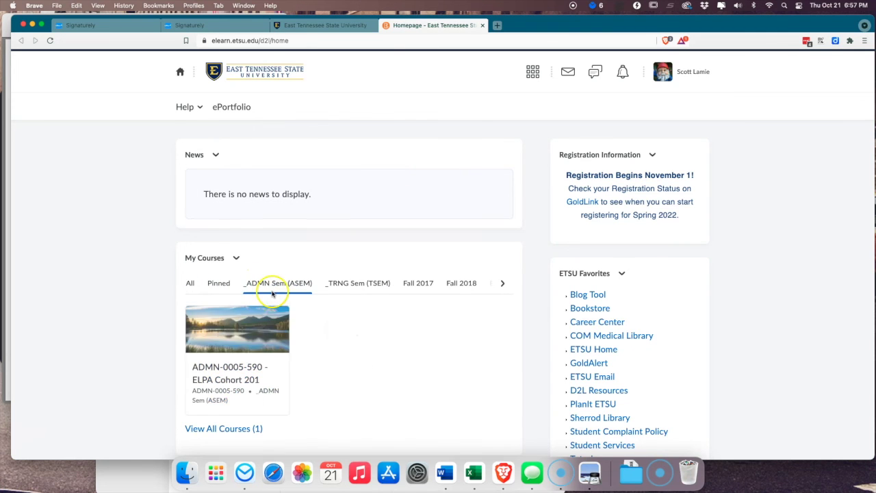
click(229, 342)
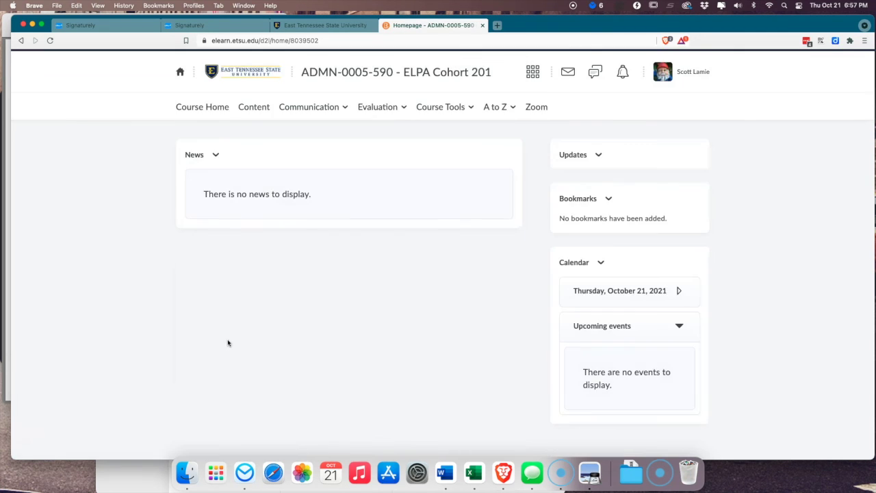
click(396, 108)
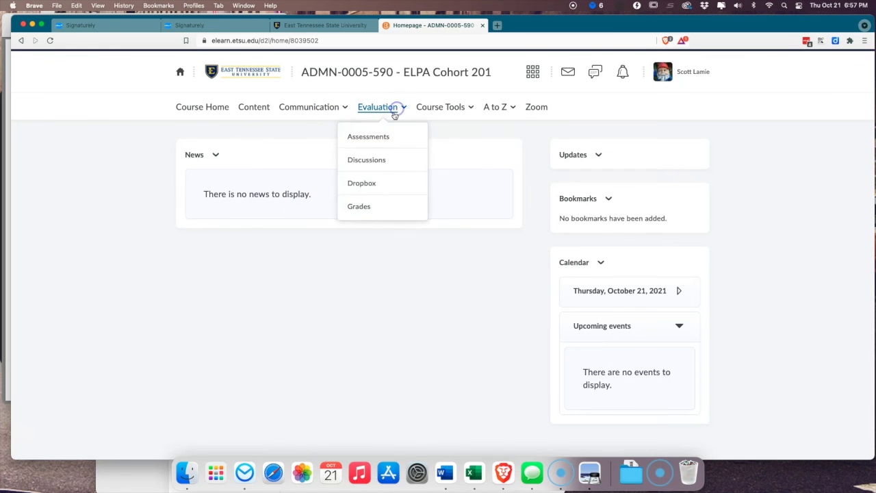
click(361, 183)
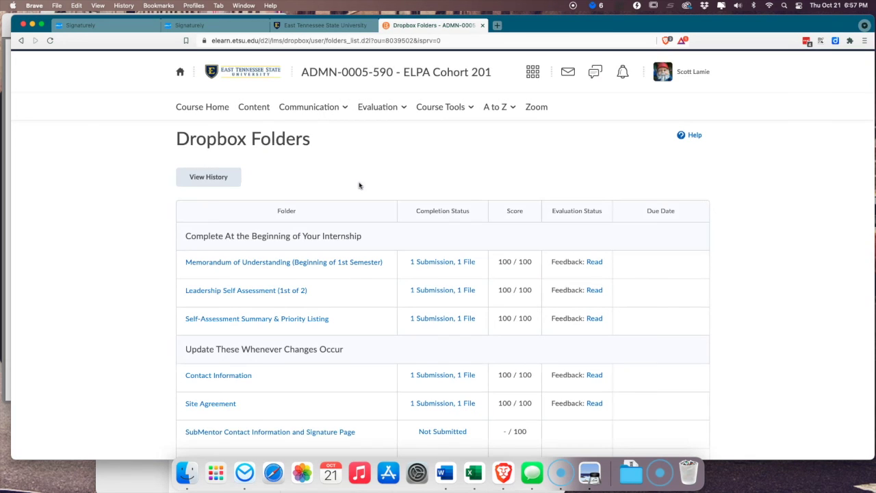
- Open the Memorandum of Understanding dropbox folder and start a file upload from My Computer
click(319, 267)
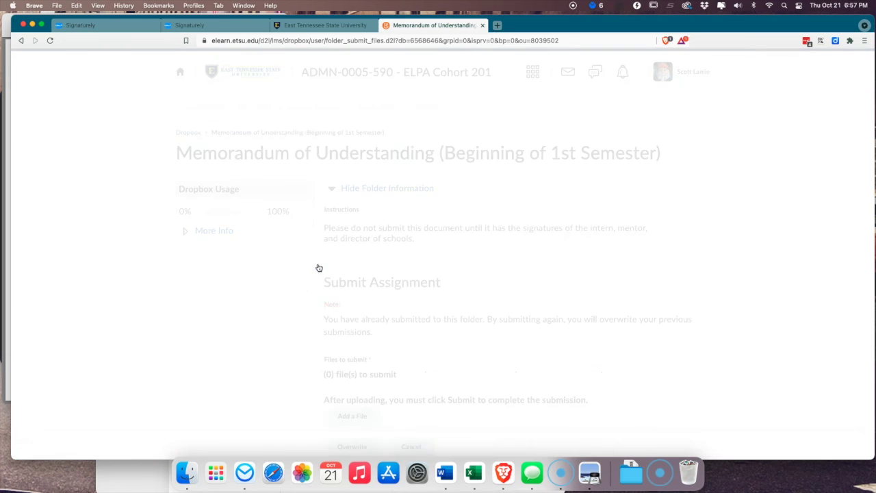
scroll(325, 268, down, 5)
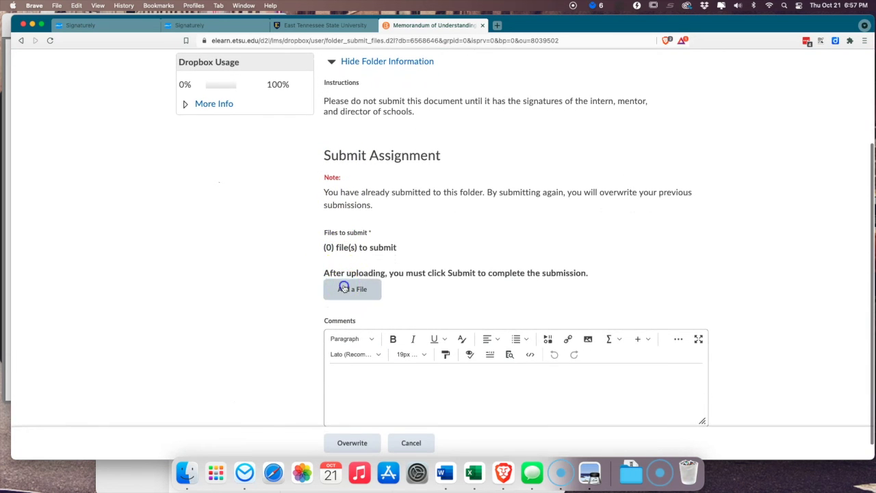
click(344, 288)
click(327, 151)
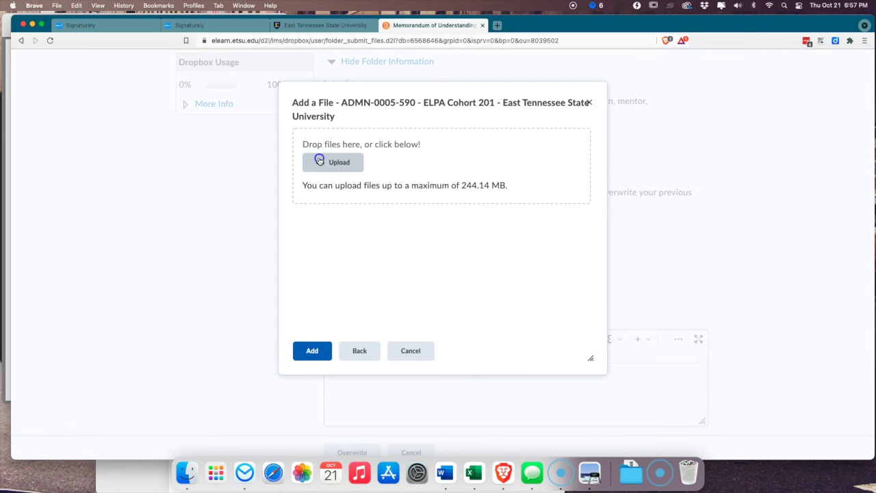
click(320, 161)
- Attach both Memo of Understanding PDFs from Downloads and submit, overwriting the earlier submission
click(143, 207)
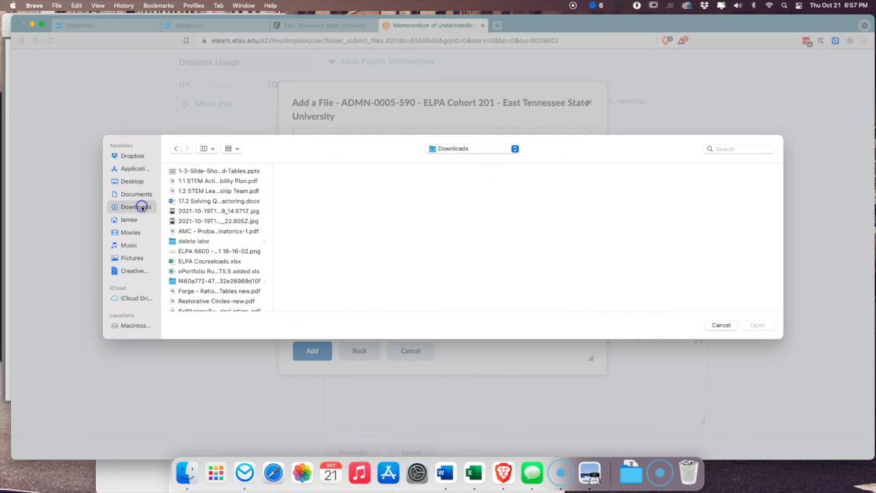
scroll(223, 267, down, 1)
click(226, 276)
drag(323, 196, 327, 172)
click(753, 325)
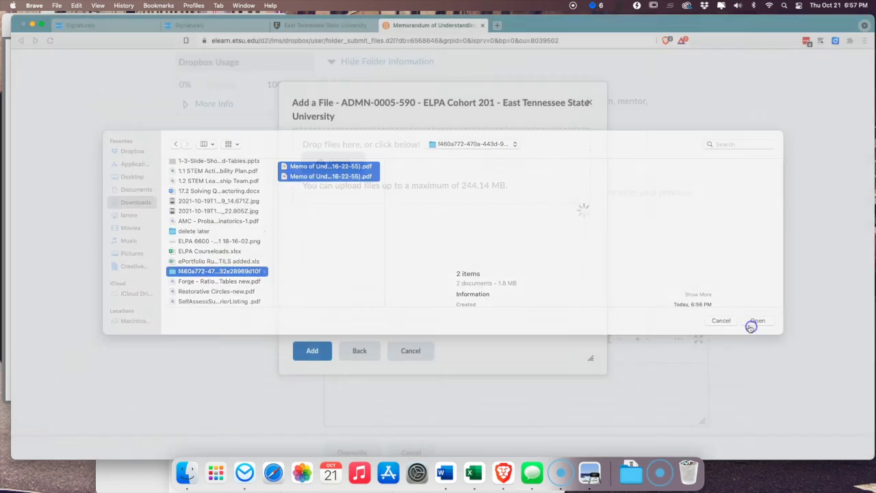
click(314, 352)
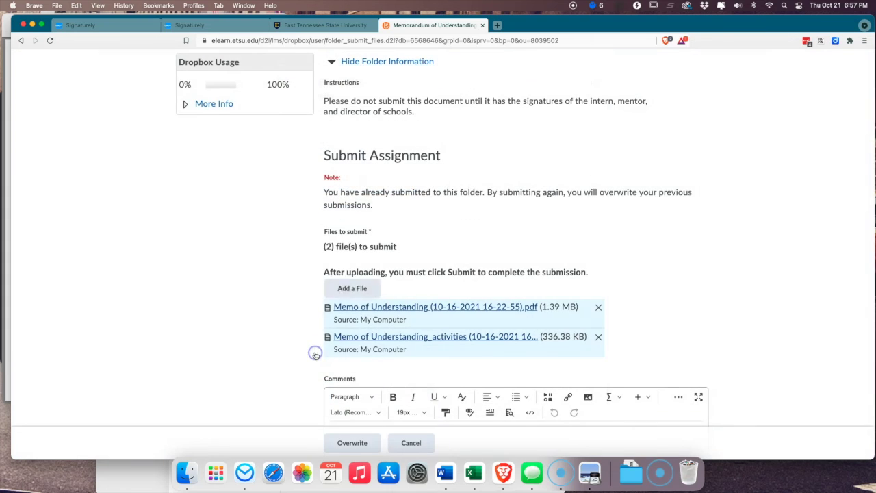
scroll(287, 286, down, 2)
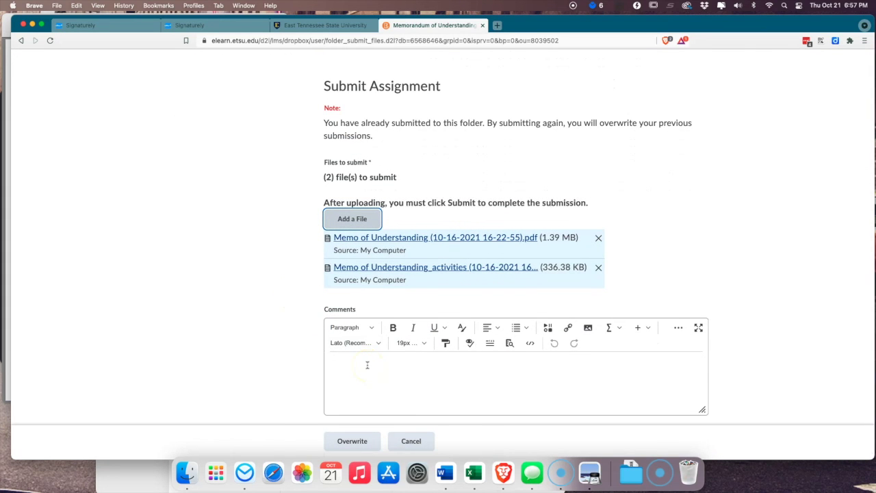
scroll(367, 365, down, 1)
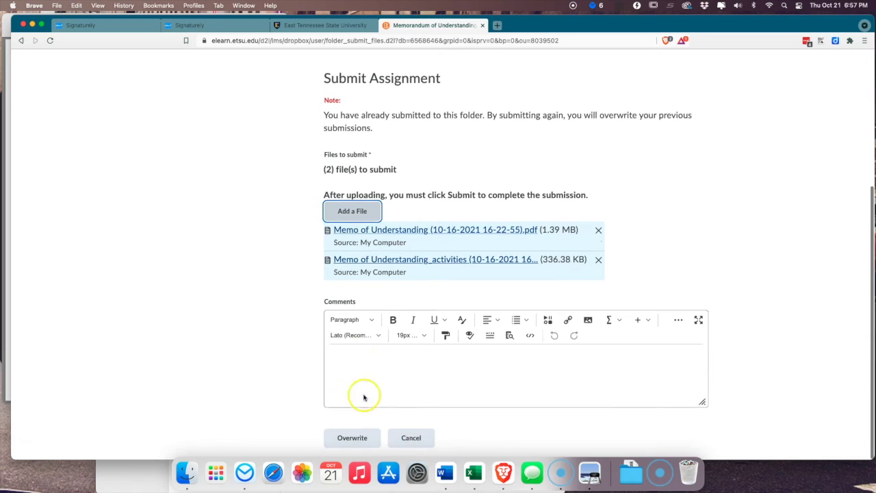
click(350, 439)
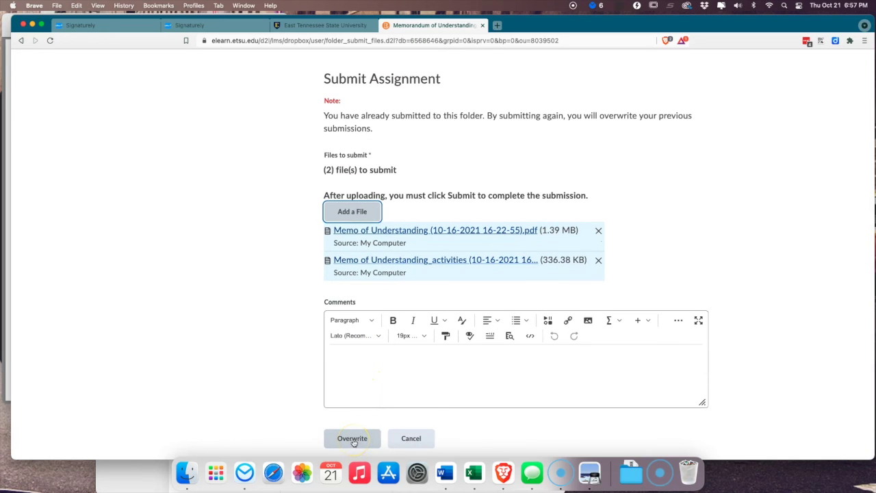